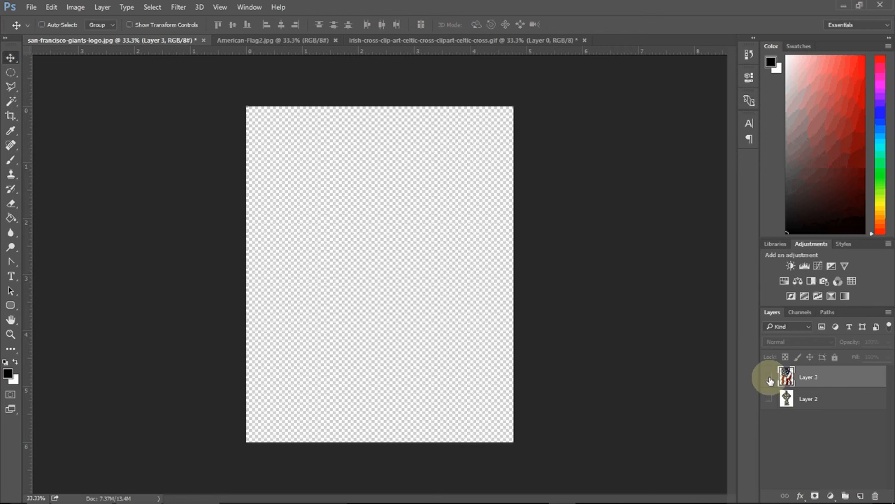
Step: Hide the flag layer and show the Celtic cross layer
click(770, 377)
click(769, 378)
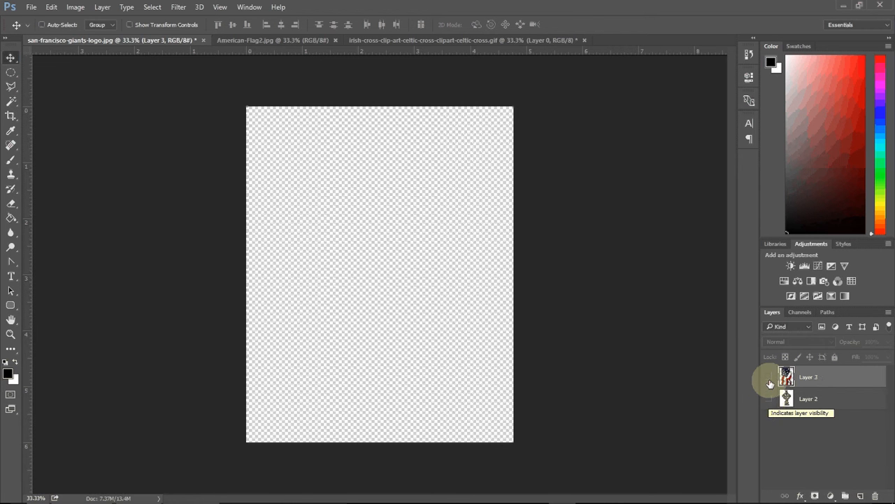
click(770, 378)
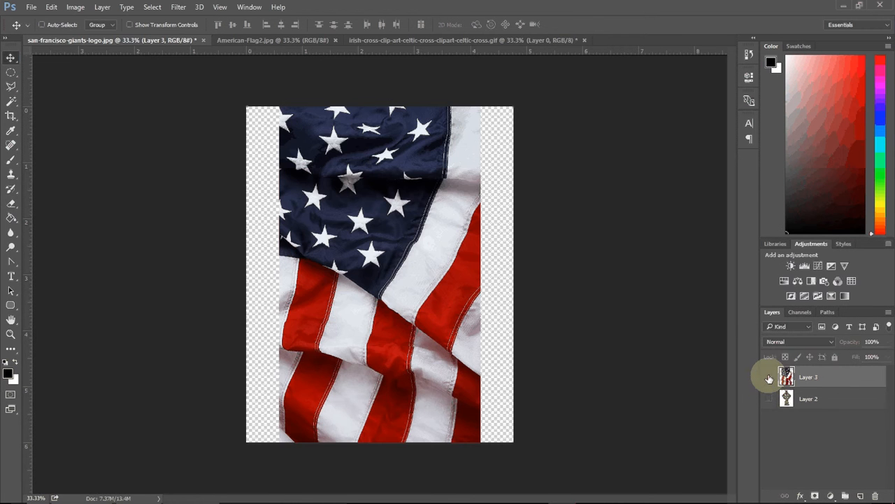
click(769, 378)
click(769, 399)
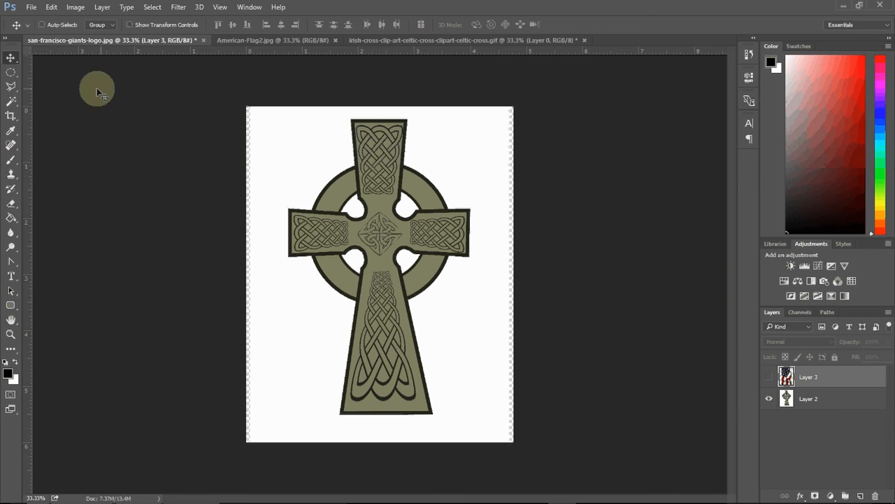
Step: Activate the Magic Wand tool and select the cross layer
click(10, 104)
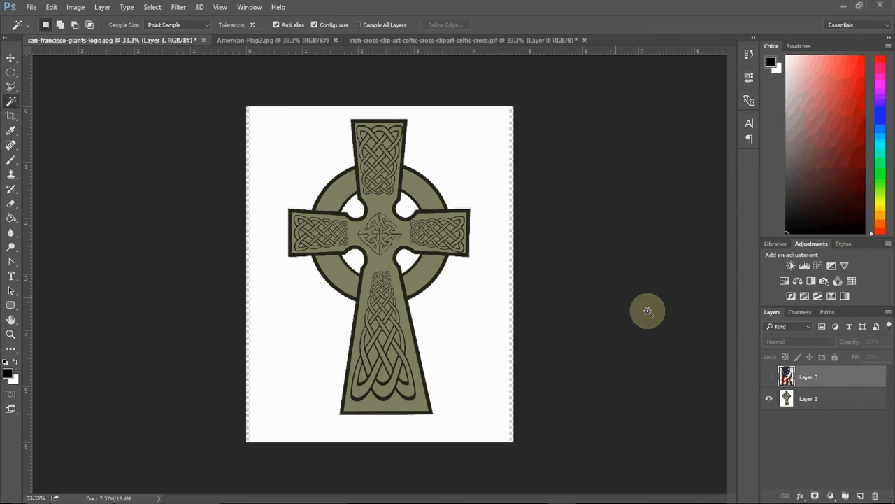
click(829, 404)
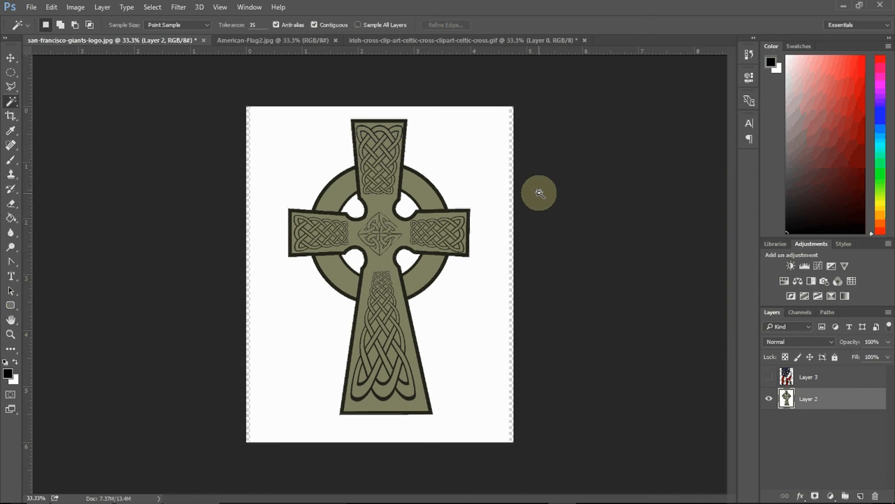
click(462, 146)
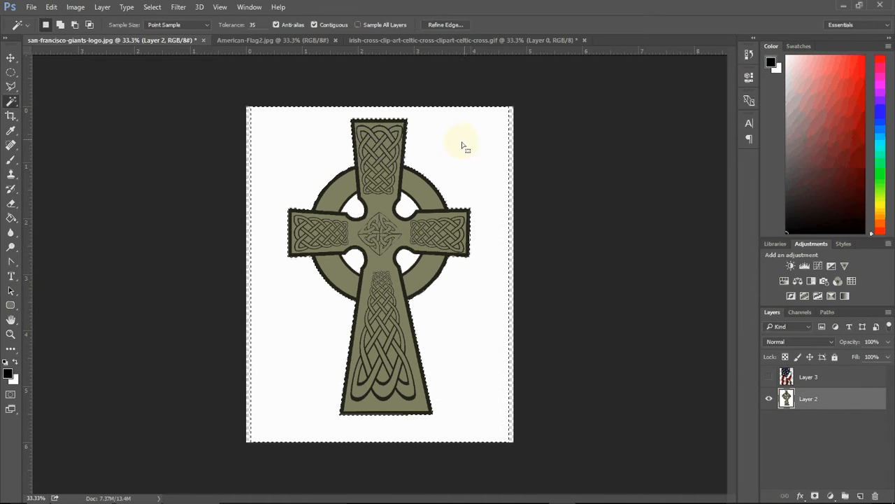
shift+click(356, 208)
shift+click(396, 210)
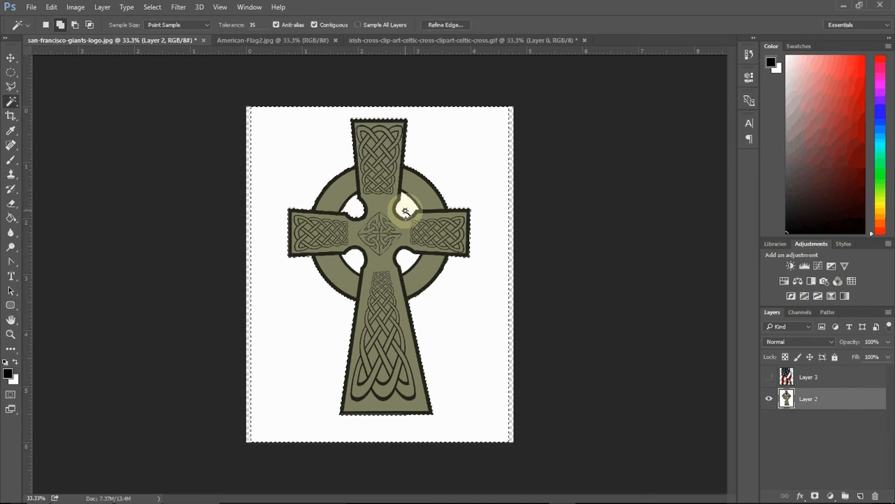
click(524, 139)
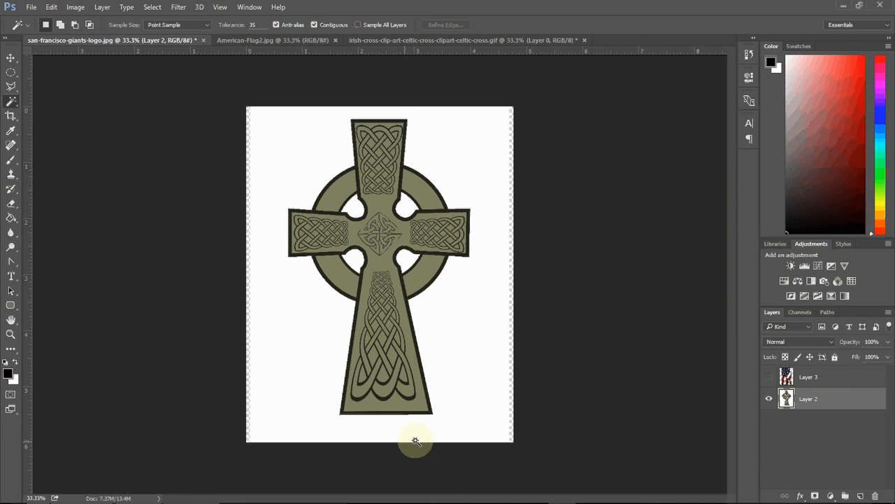
Step: Select the white background and the four openings inside the cross's ring with the Magic Wand
click(459, 142)
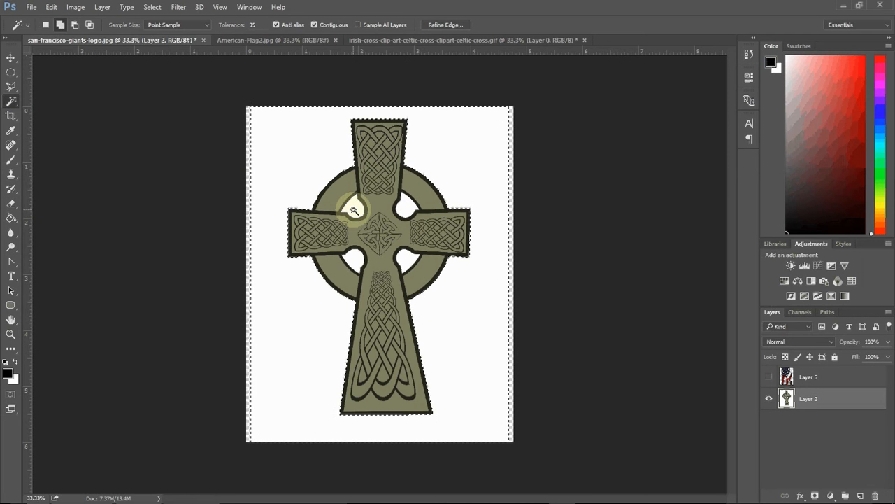
shift+click(355, 209)
shift+click(405, 208)
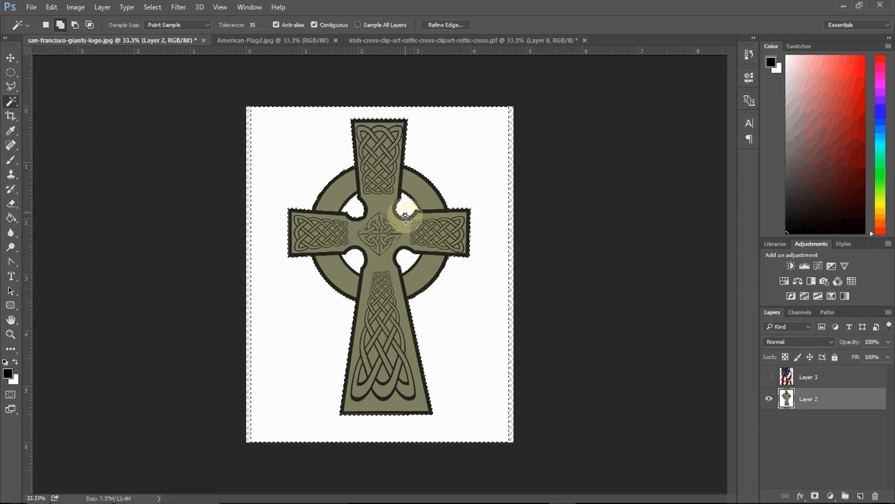
shift+click(409, 260)
shift+click(356, 259)
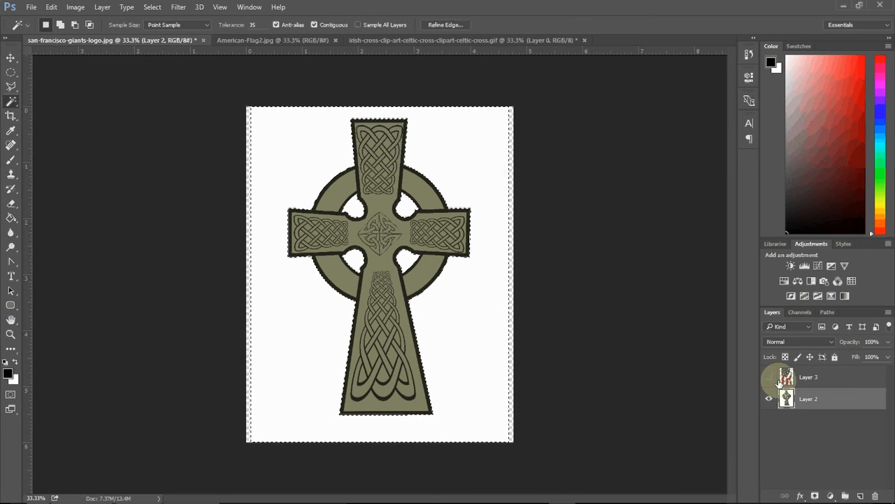
Step: Show the flag layer, preview the selection in Quick Mask, and delete the flag outside the cross shape before deselecting
click(829, 376)
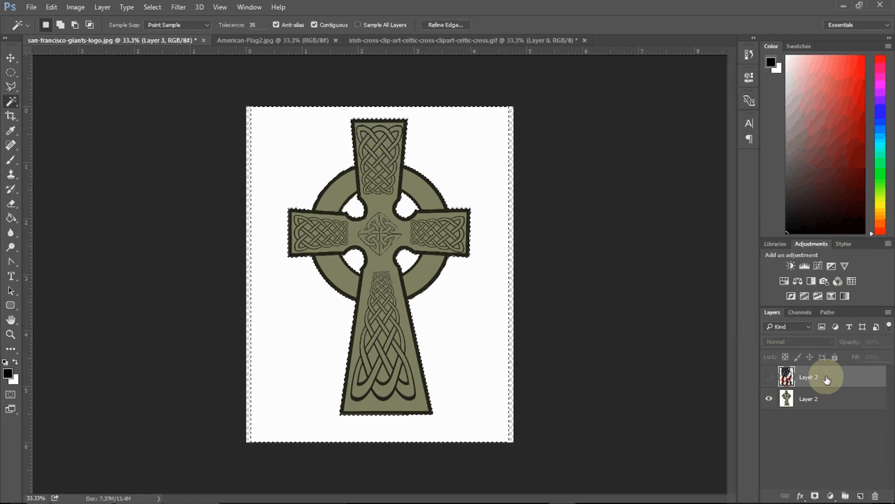
click(769, 378)
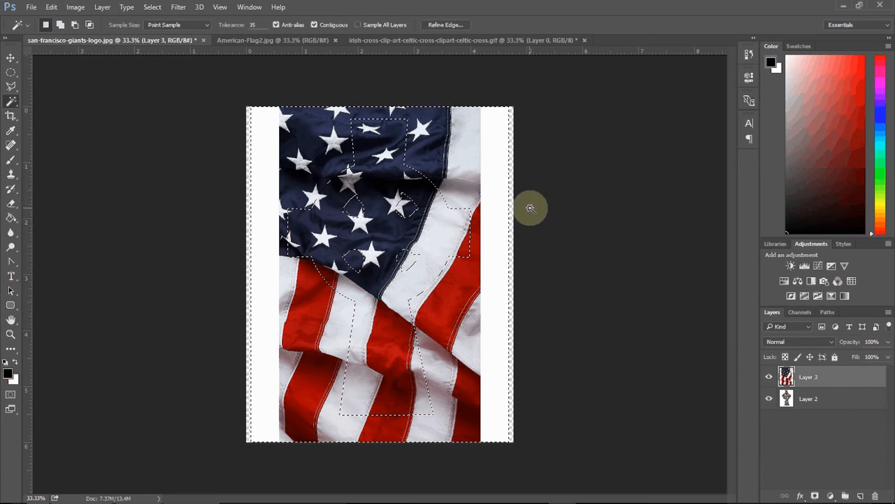
click(11, 396)
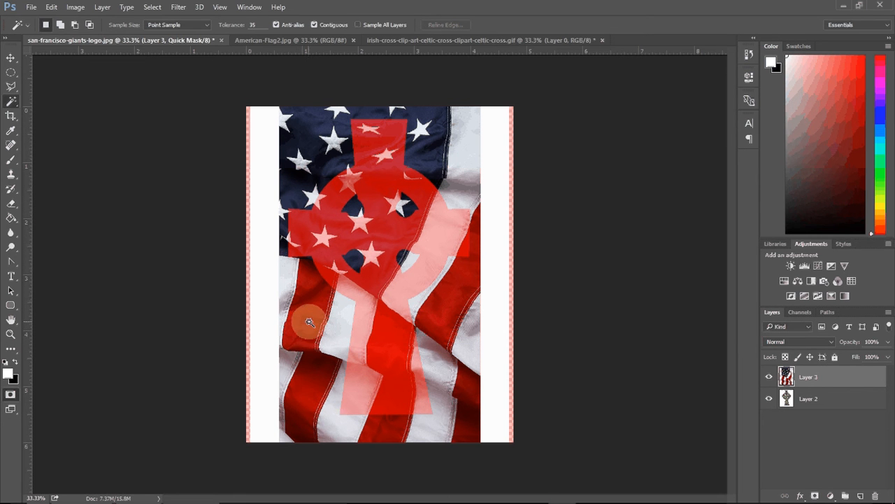
click(10, 396)
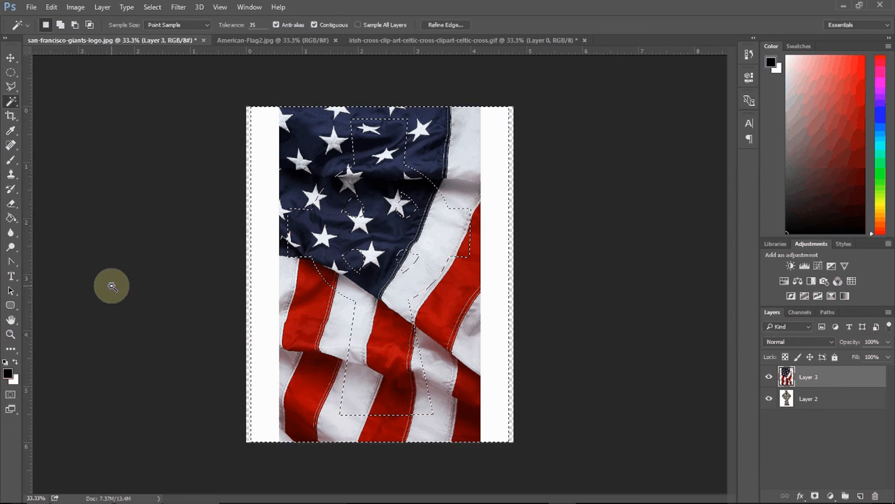
key(Delete)
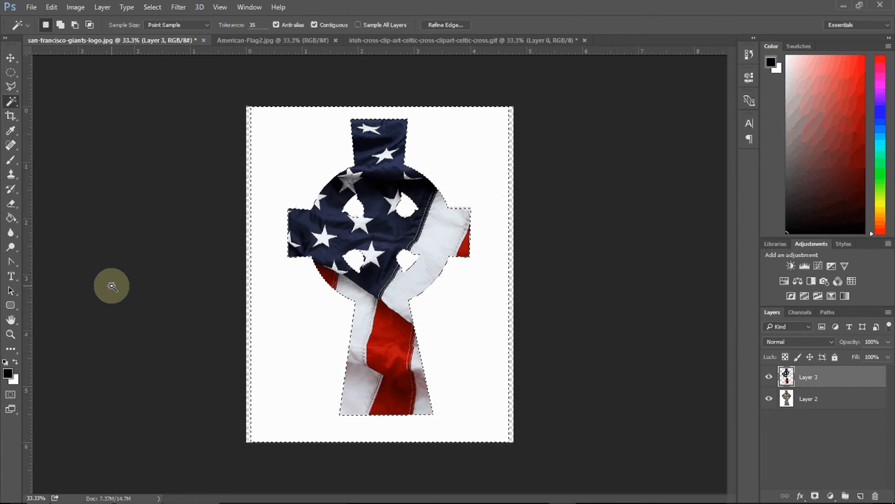
key(ctrl+d)
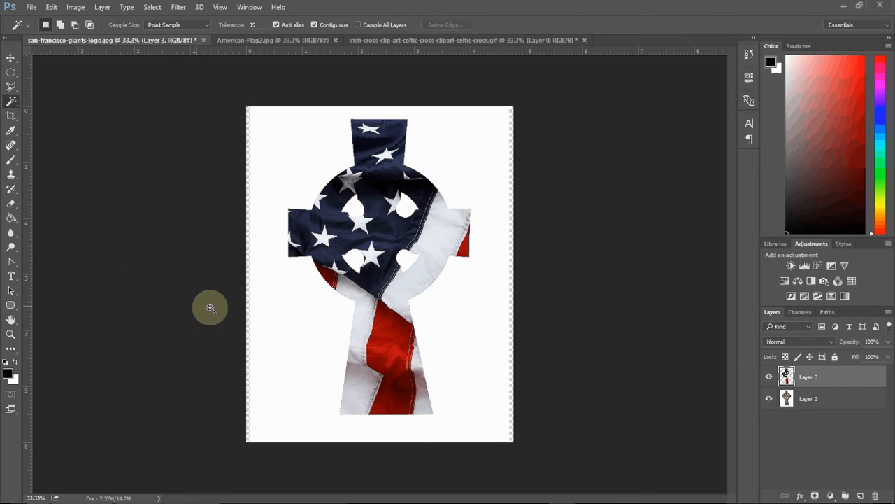
Step: Toggle the cross layer's visibility to compare the cut-out flag with the cross
click(769, 398)
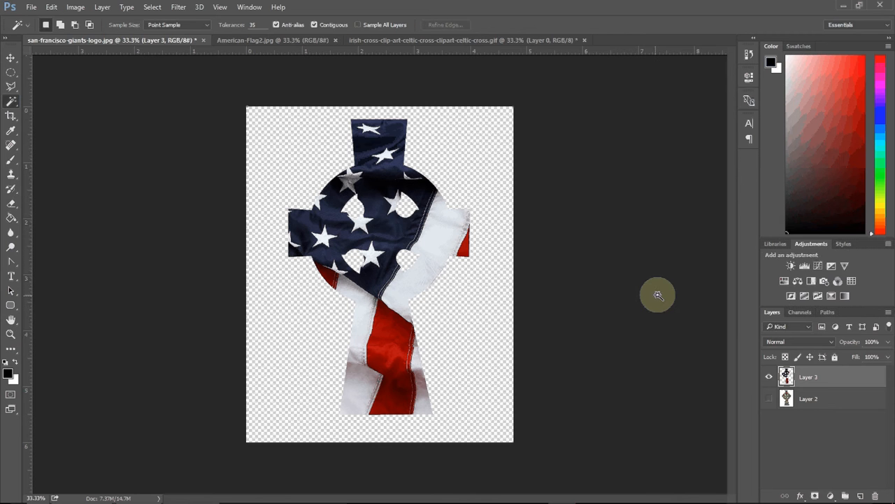
click(768, 399)
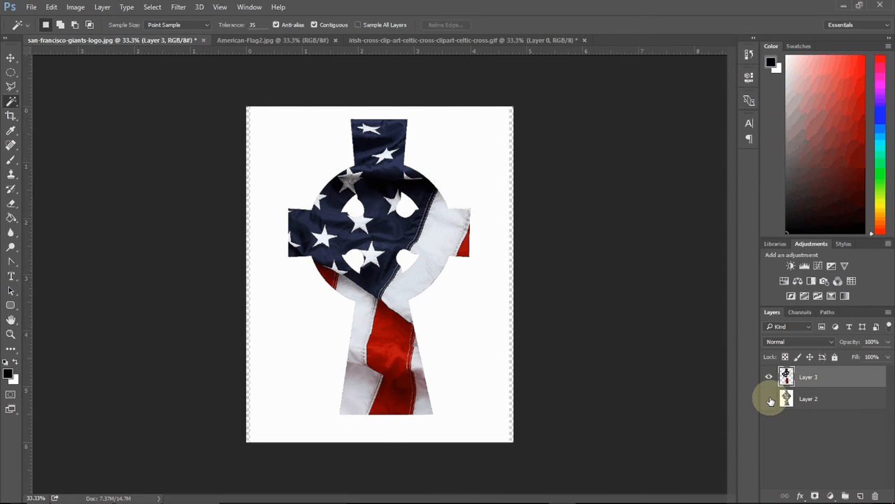
click(770, 399)
click(770, 399)
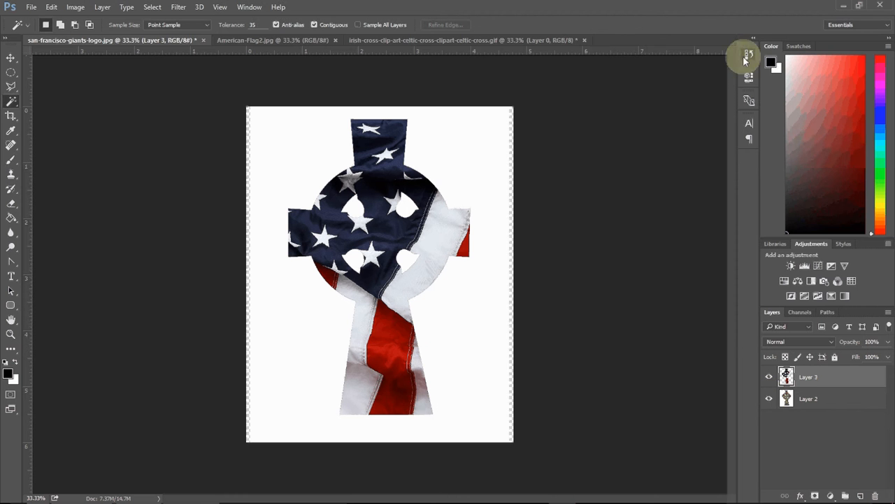
Step: Restore the selection from the History Clear state and delete the white background from the cross layer, then deselect
click(746, 58)
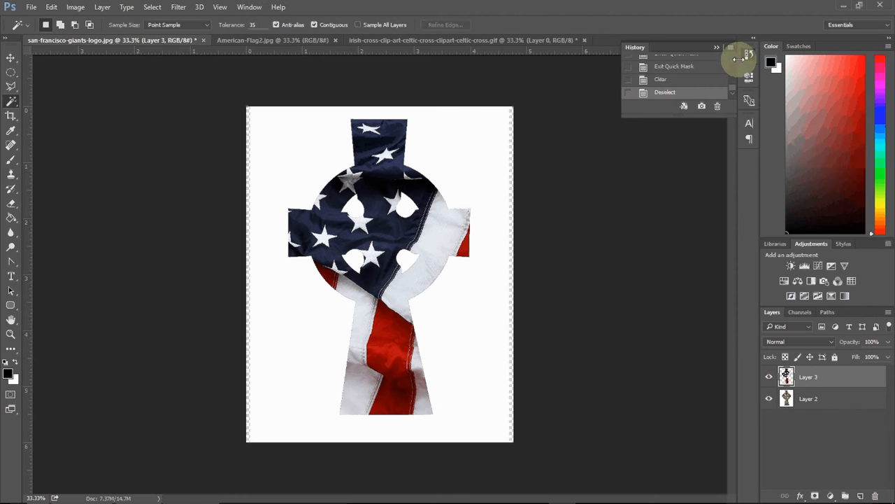
click(661, 81)
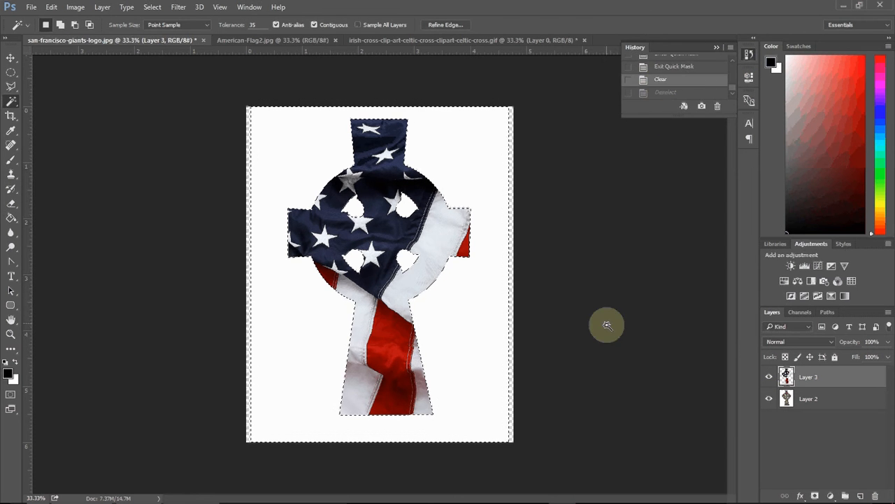
click(804, 400)
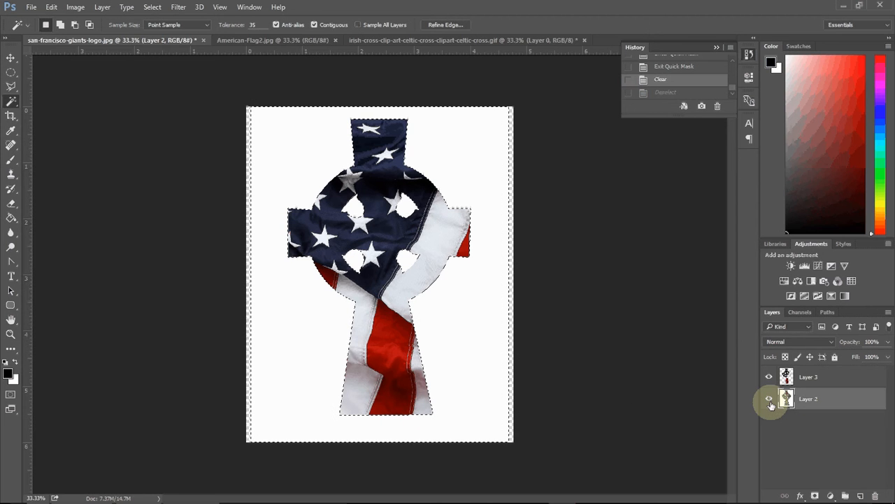
click(770, 376)
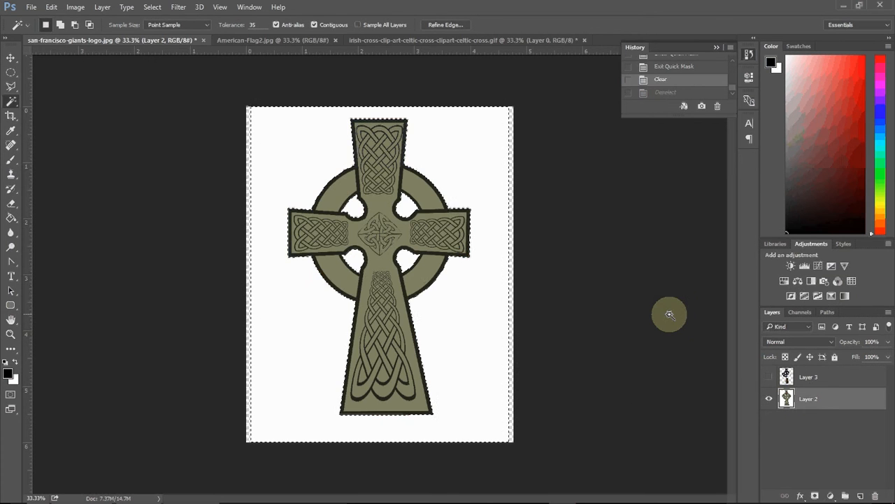
key(Delete)
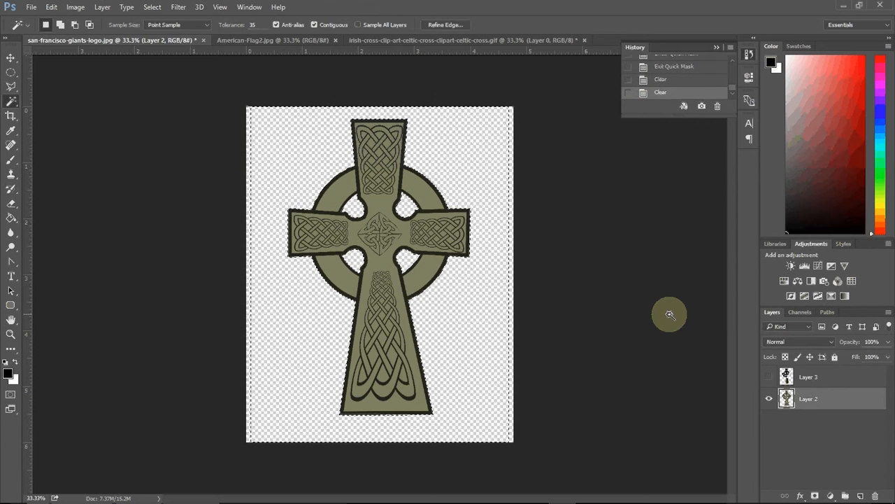
key(ctrl+d)
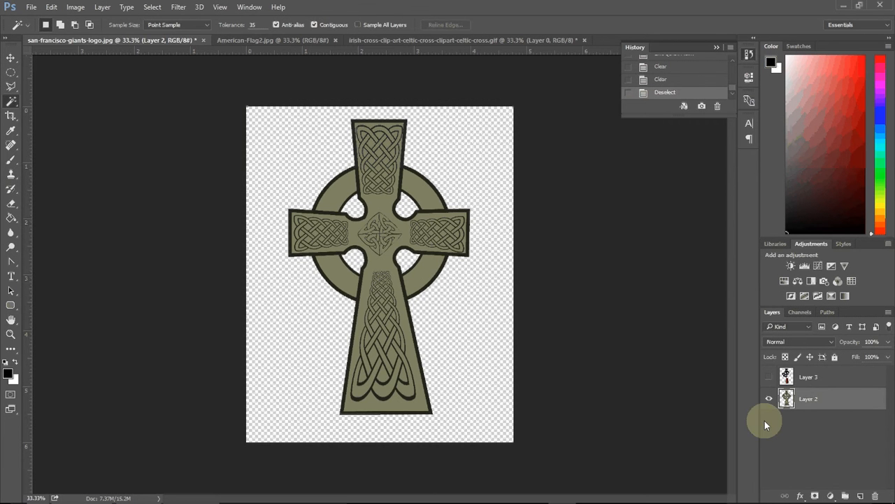
Step: Show the flag layer again and set its blend mode to Multiply
click(769, 377)
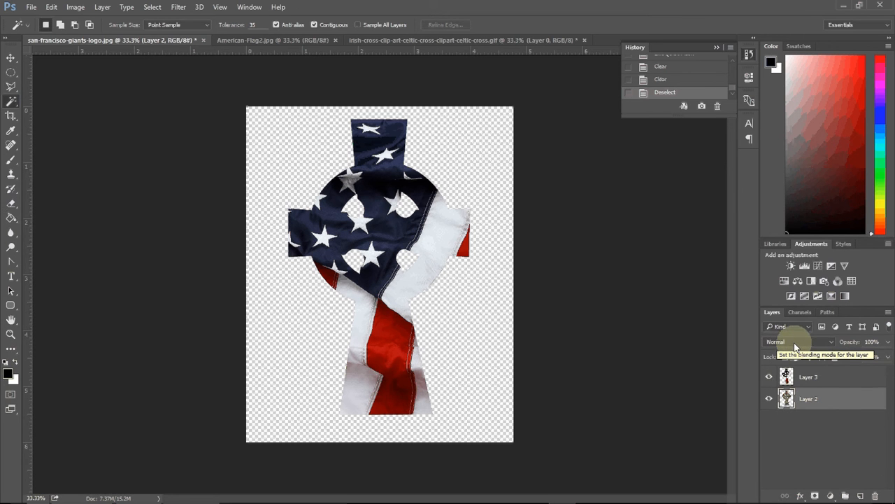
click(831, 342)
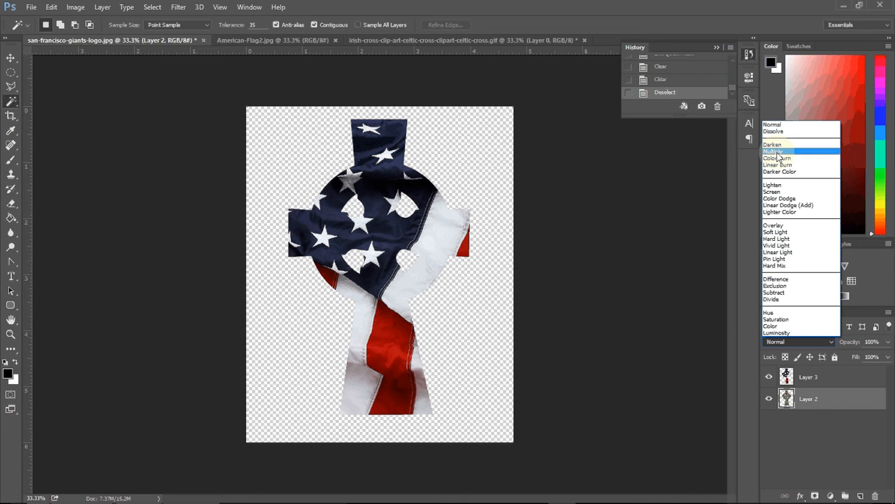
click(811, 376)
click(809, 377)
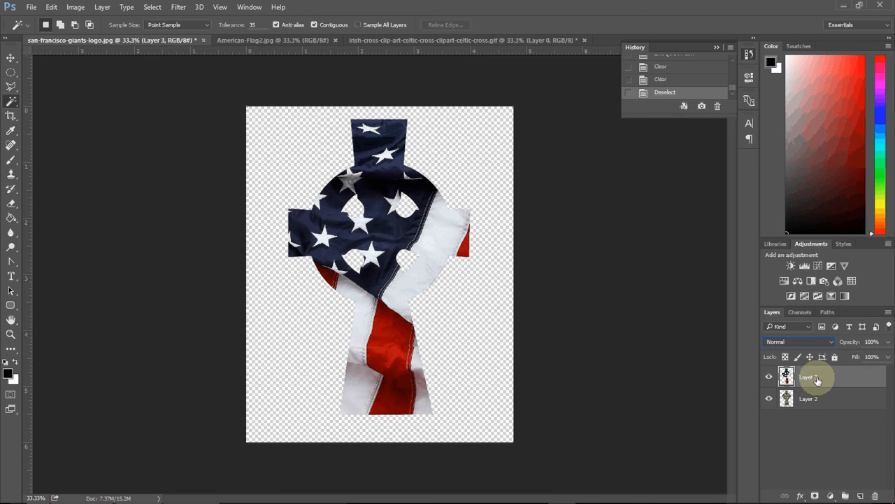
click(800, 341)
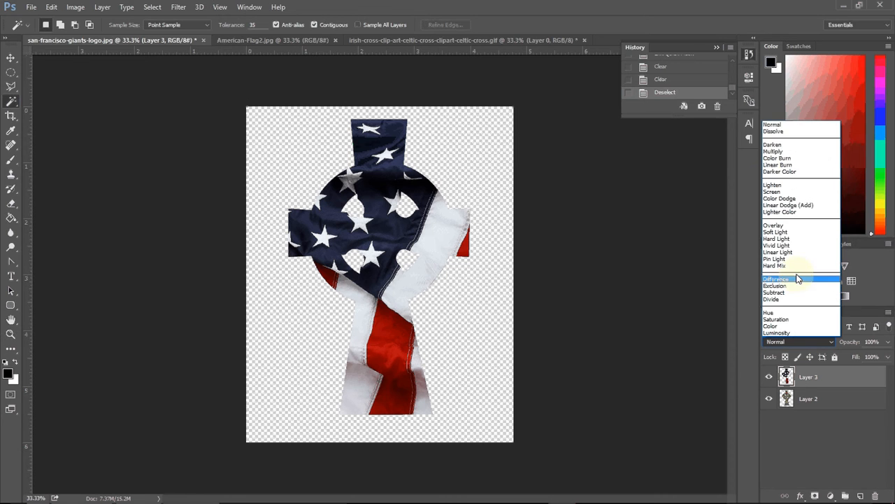
click(776, 151)
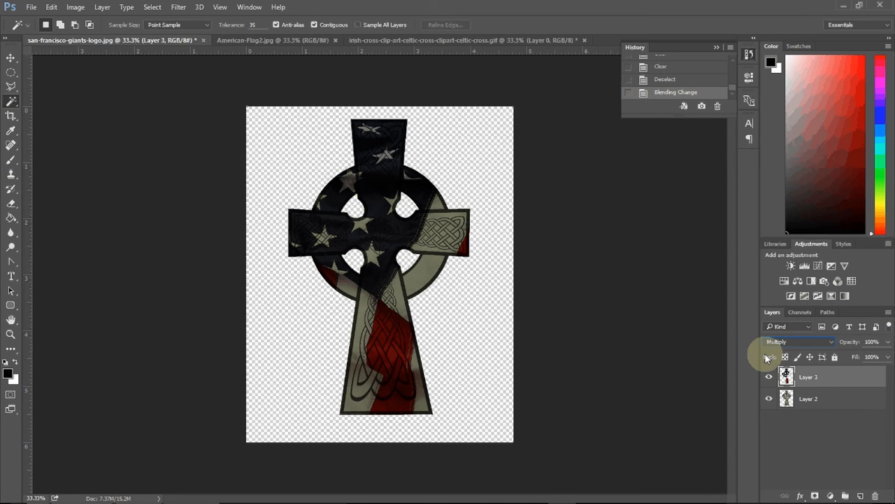
Step: Try the flag layer's blend modes Normal, Screen and Linear Dodge (Add)
click(802, 342)
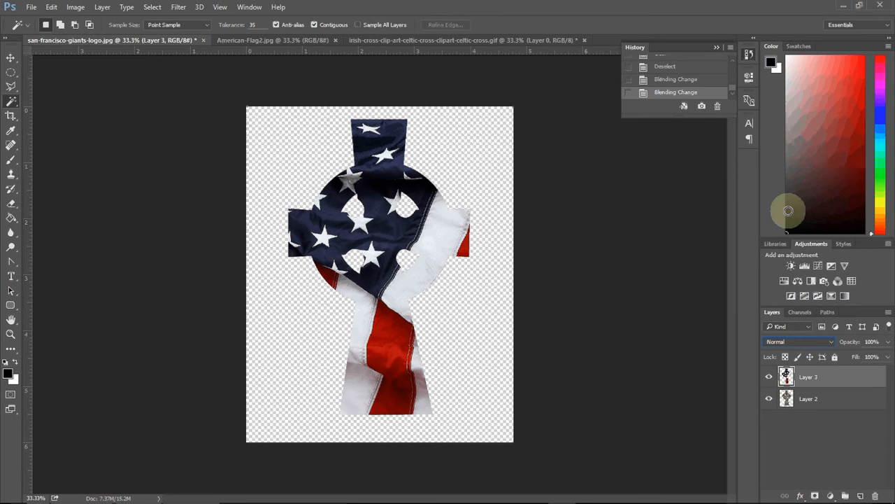
click(798, 341)
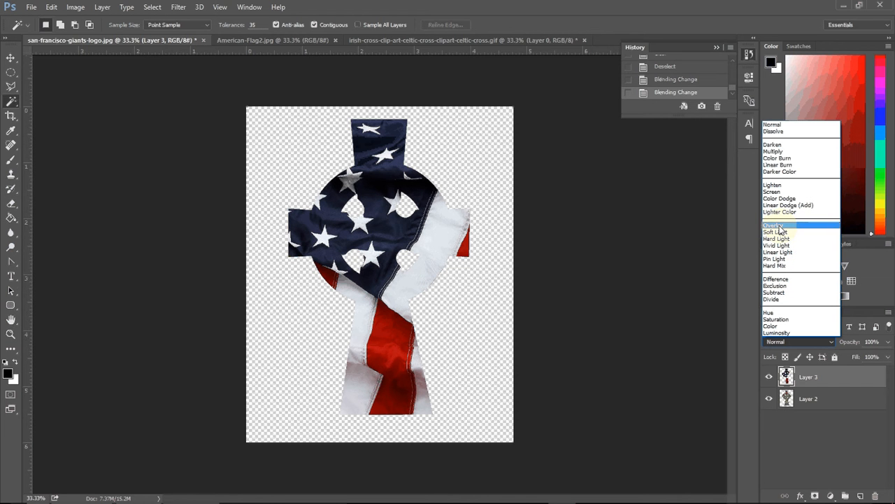
click(768, 191)
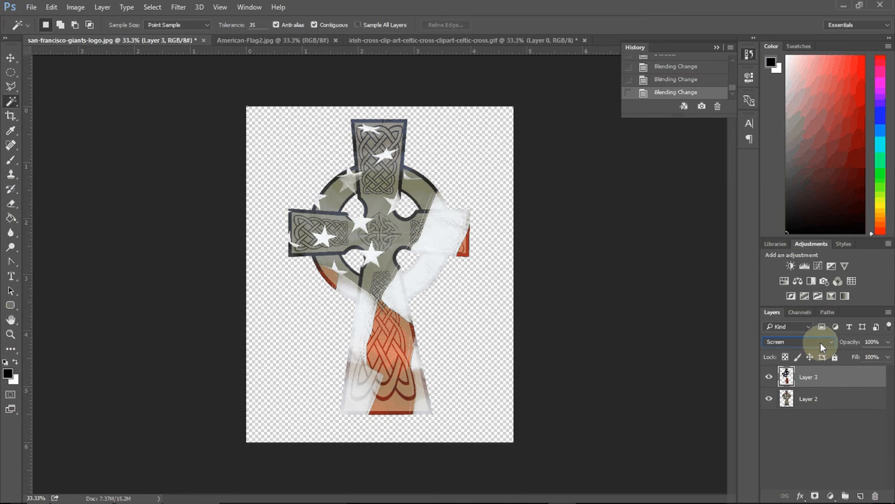
click(793, 341)
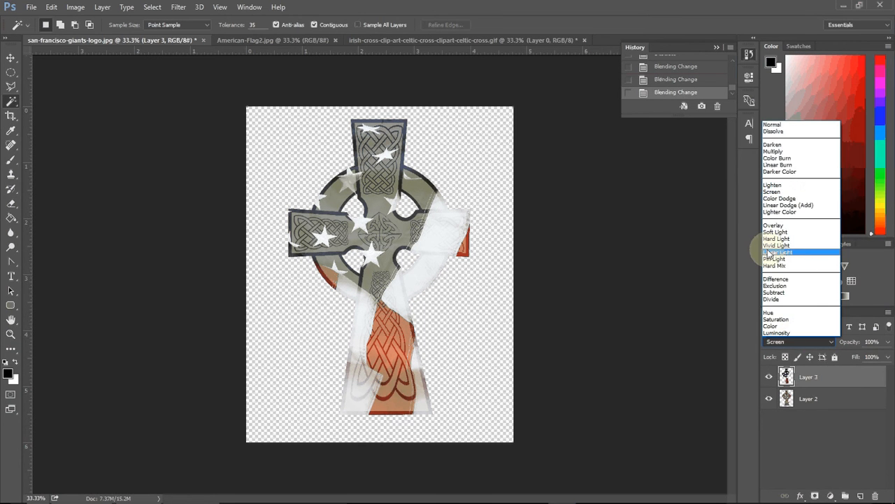
click(771, 205)
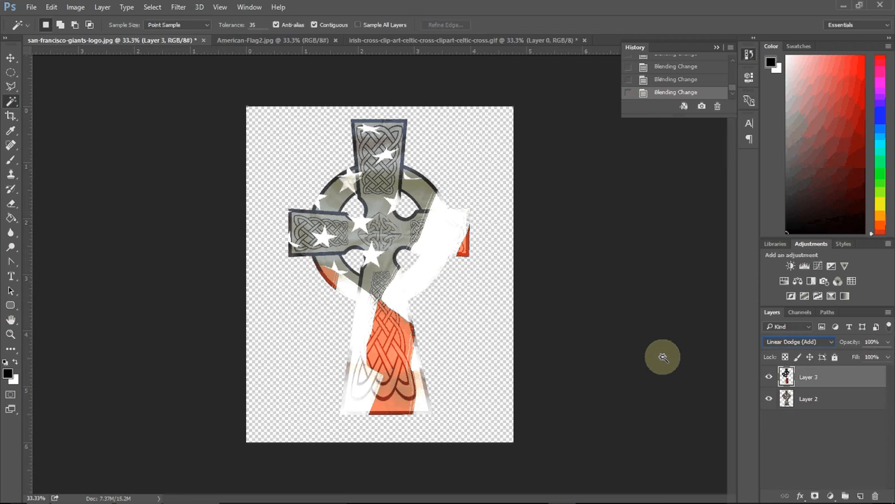
Step: Toggle the flag and cross layers' visibility on and off to compare the blended result
click(769, 376)
click(768, 400)
click(769, 399)
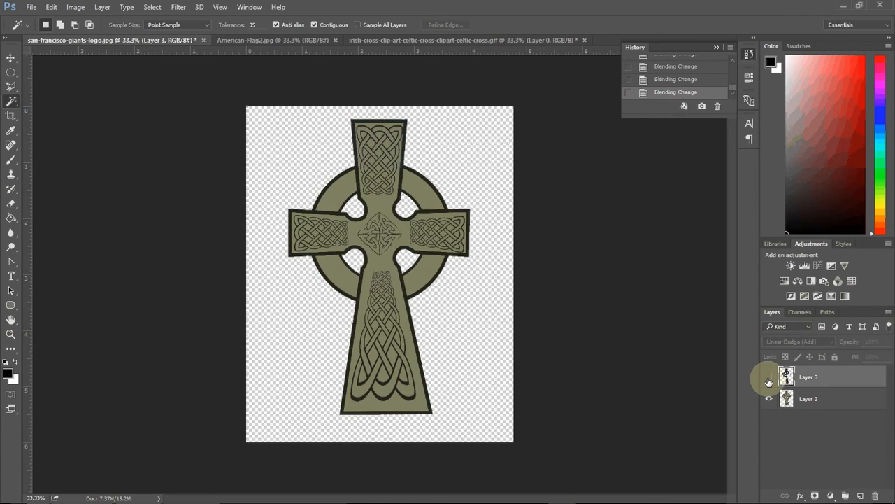
click(769, 377)
click(769, 377)
click(769, 377)
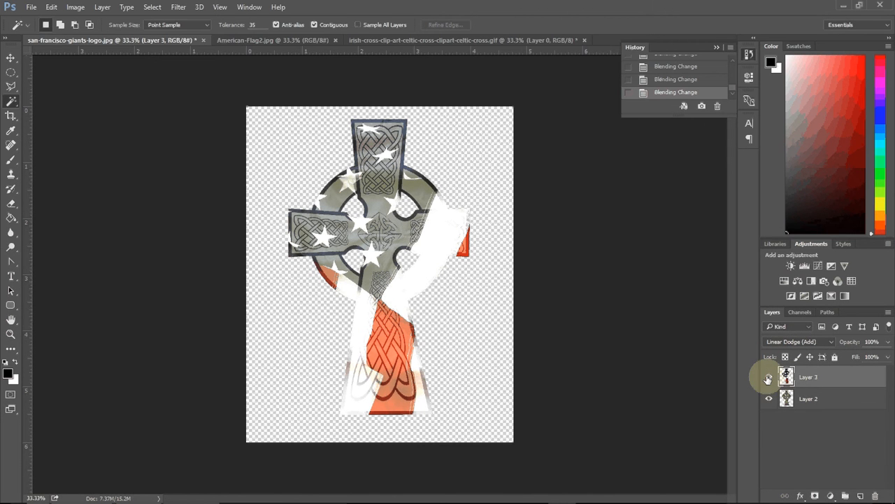
Step: Set the flag layer's blend mode back to Normal
click(769, 341)
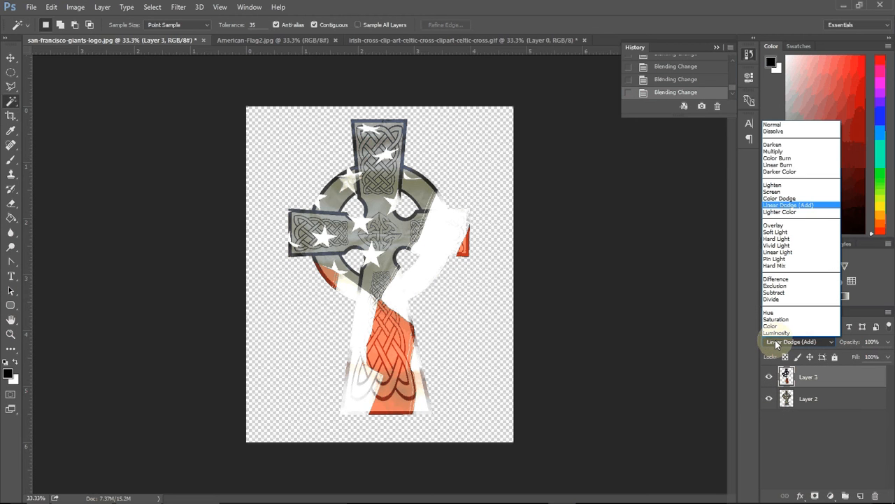
click(773, 124)
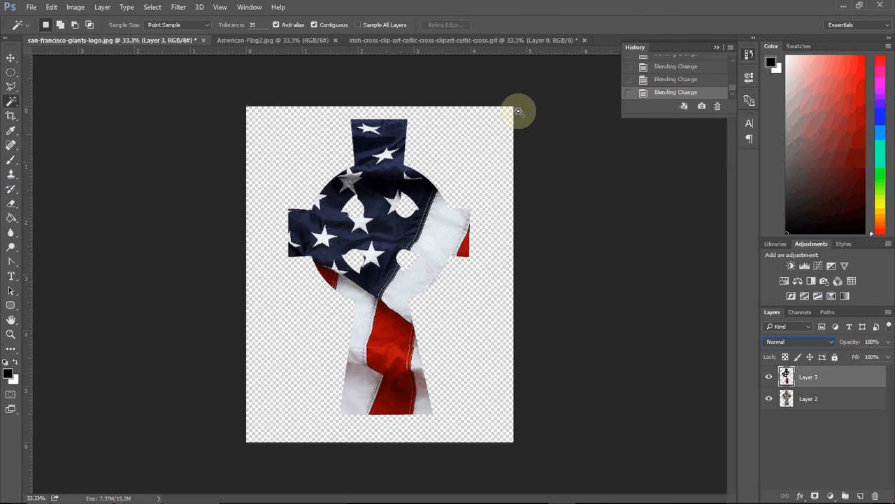
Step: Open the flag layer's Blending Options, briefly try Linear Dodge (Add) and return the blend mode to Normal
click(101, 8)
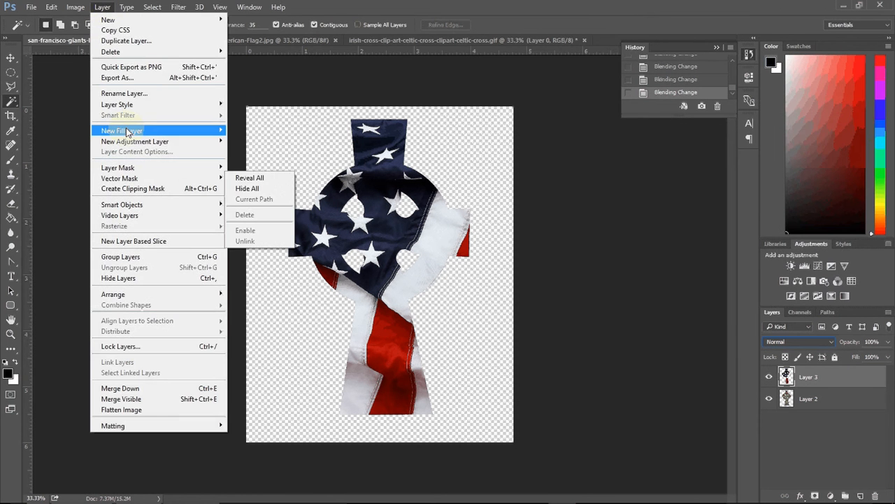
mouse_move(144, 105)
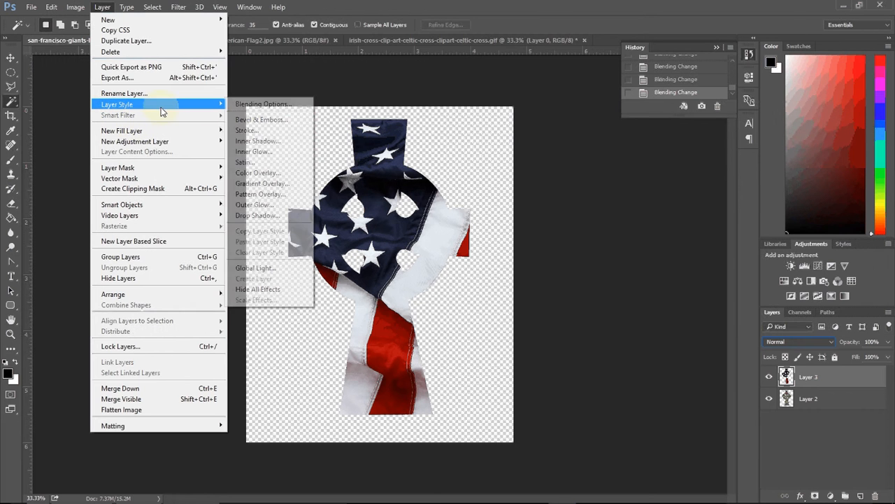
click(245, 107)
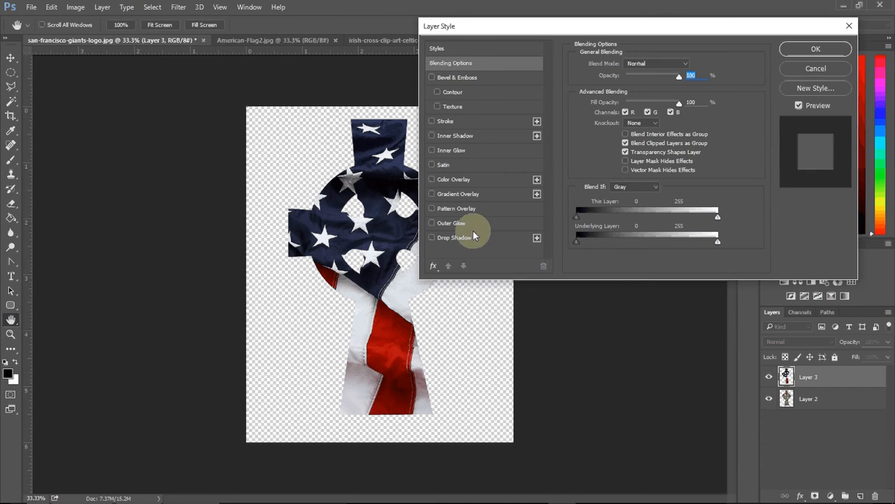
click(654, 64)
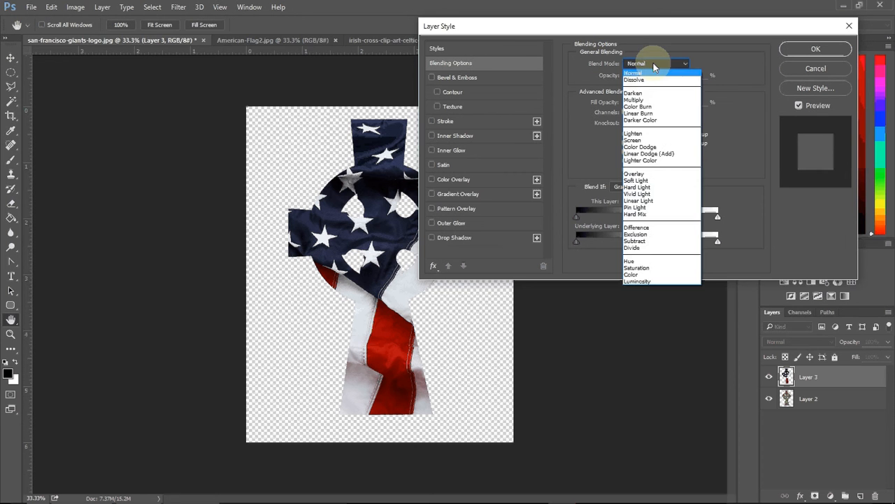
click(640, 154)
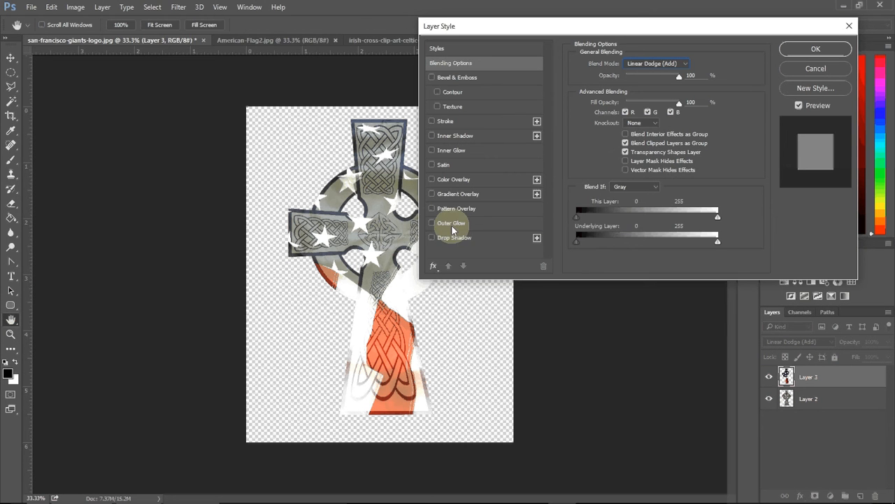
click(644, 64)
click(634, 73)
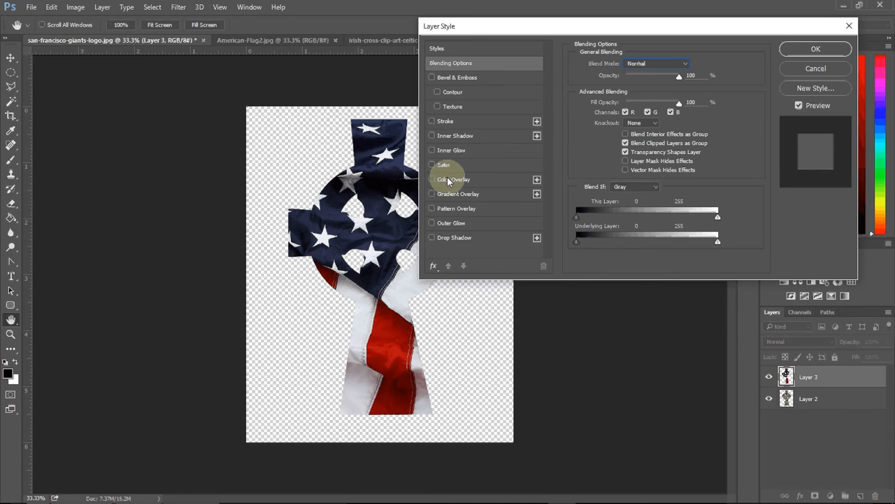
Step: Add a Stroke effect to the flag layer and set its color to yellow ffd200
click(446, 121)
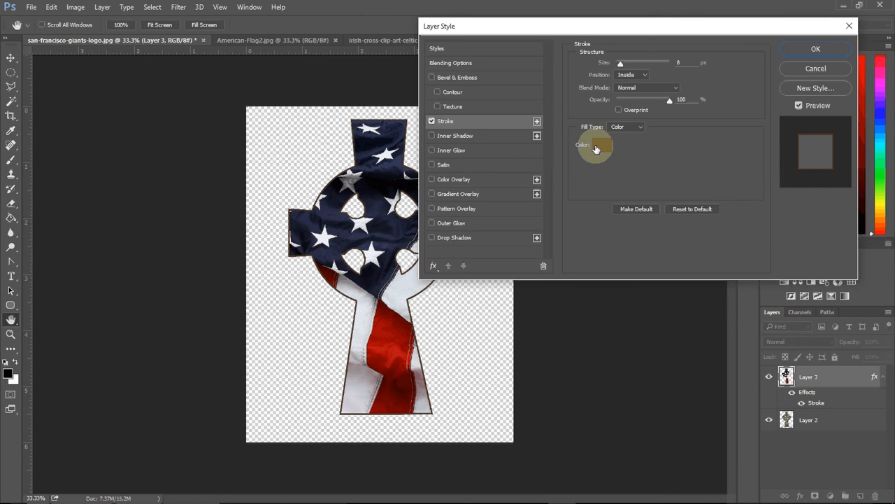
click(600, 146)
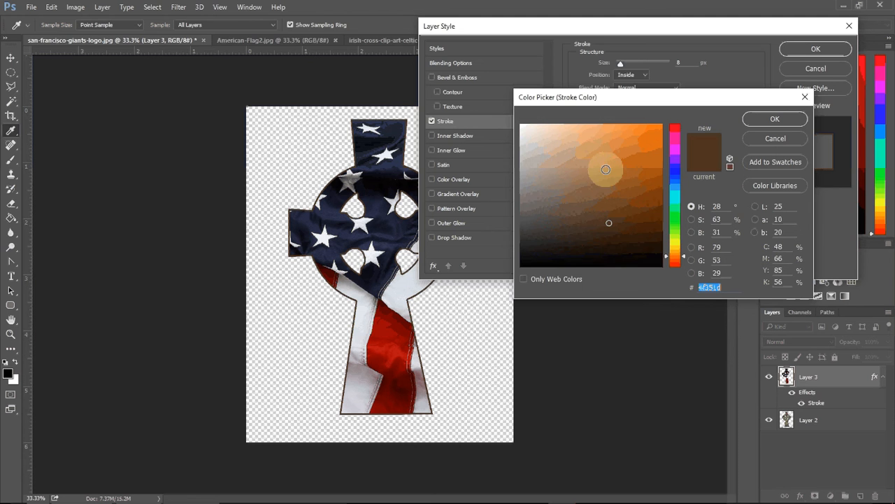
click(675, 247)
click(649, 134)
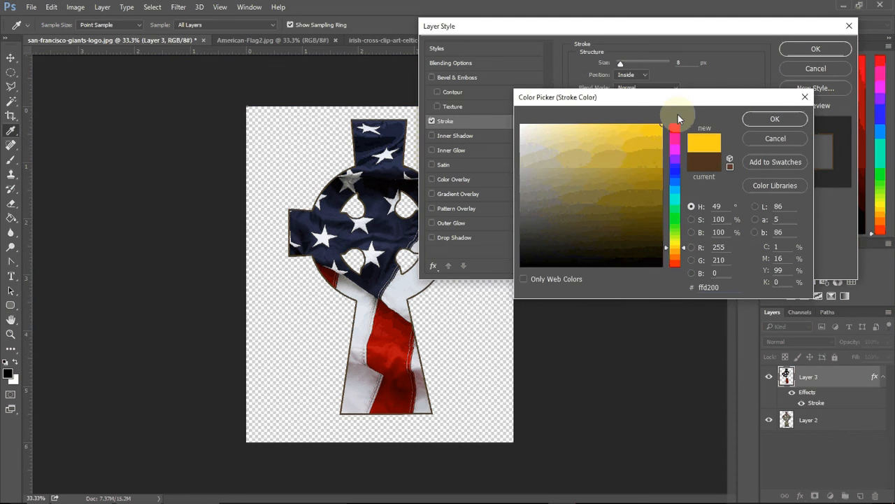
click(774, 119)
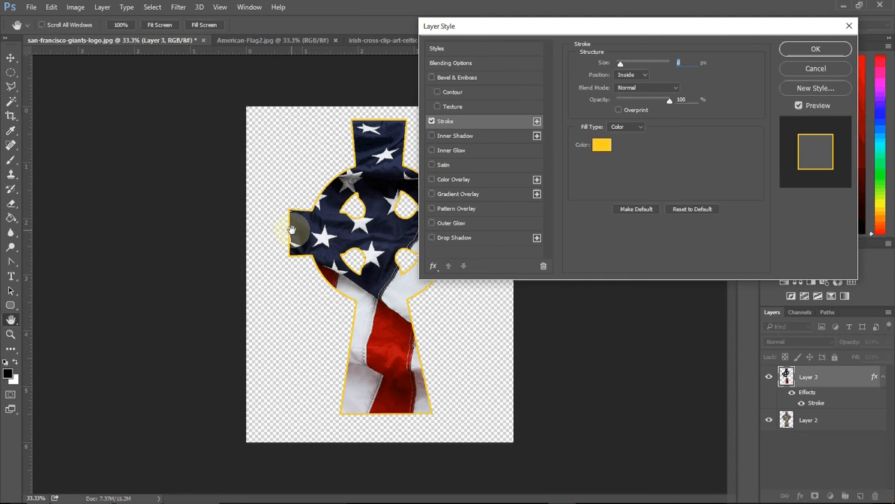
Step: Try an 18 px stroke with the Outside and Center positions
drag(619, 63, 626, 79)
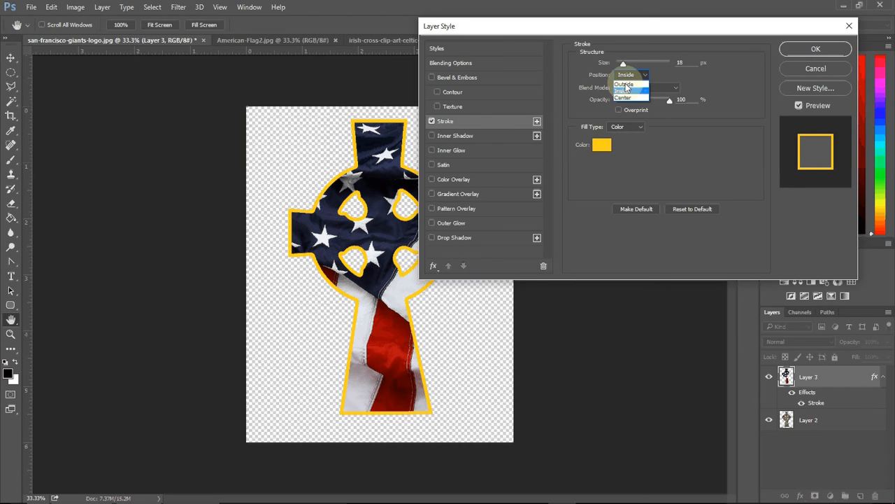
click(625, 83)
click(625, 74)
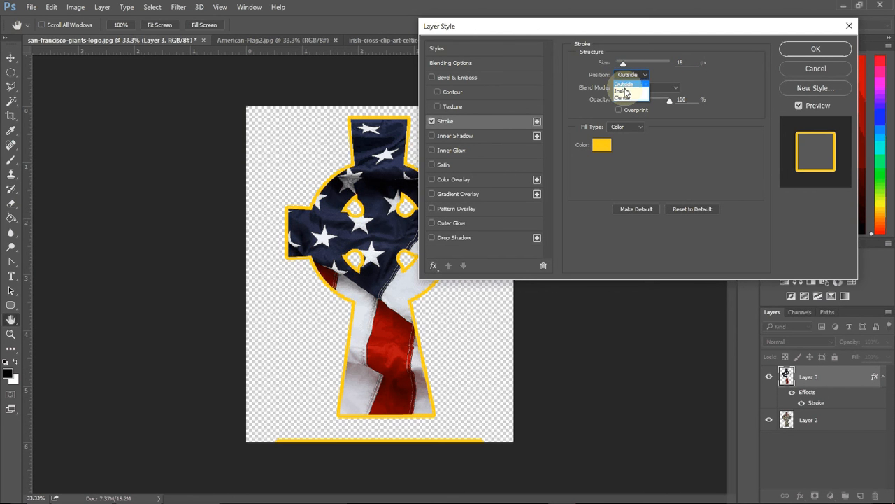
click(622, 95)
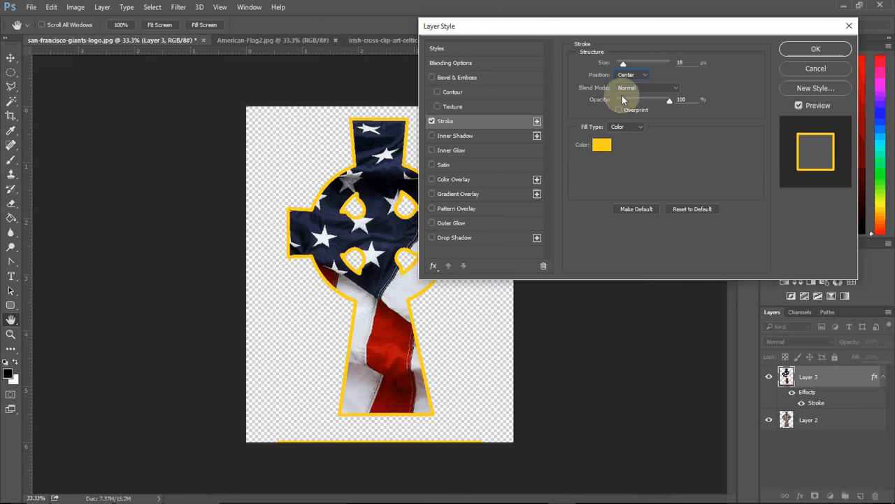
Step: Set the stroke position to Inside and reduce the stroke size
click(629, 75)
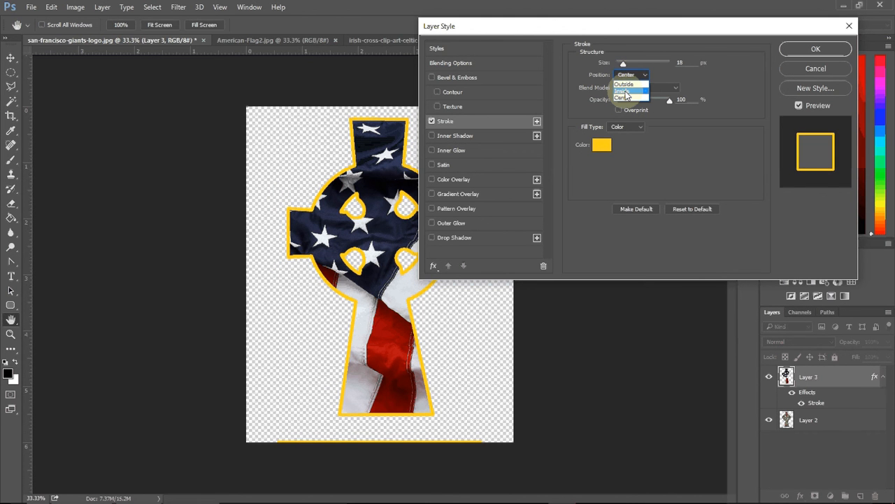
click(626, 93)
drag(624, 63, 625, 61)
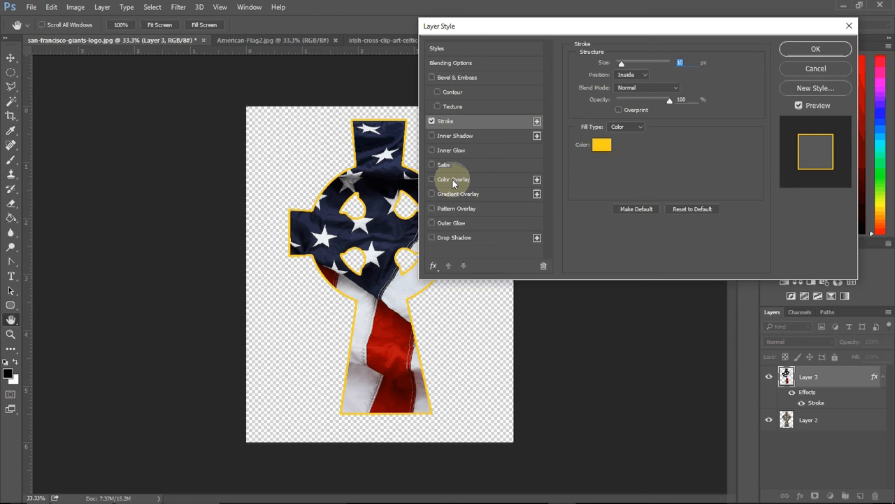
Step: Add an Inner Shadow with 90° angle, 25 px distance, 24 px size and 41% opacity
click(445, 136)
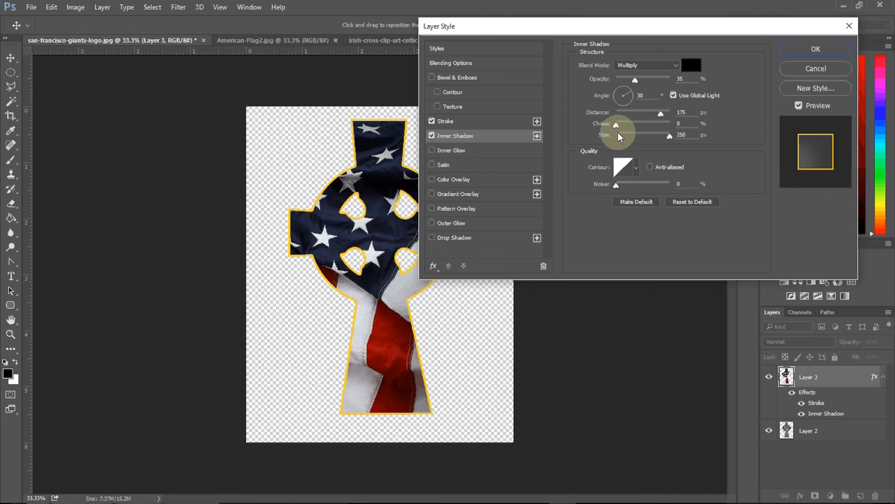
drag(668, 135, 613, 135)
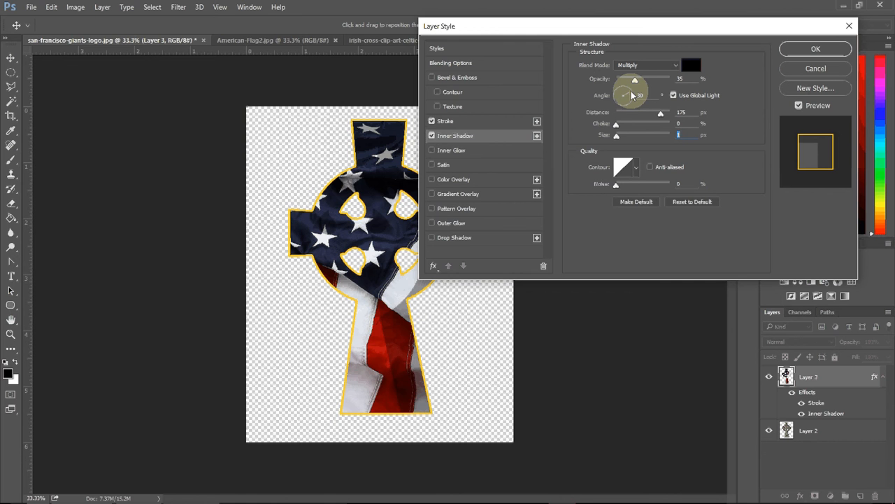
drag(632, 95, 624, 94)
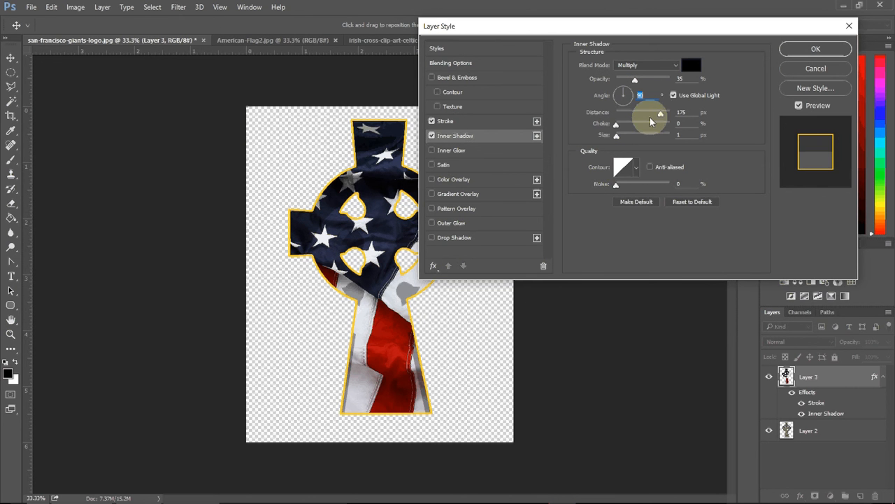
drag(660, 113, 631, 117)
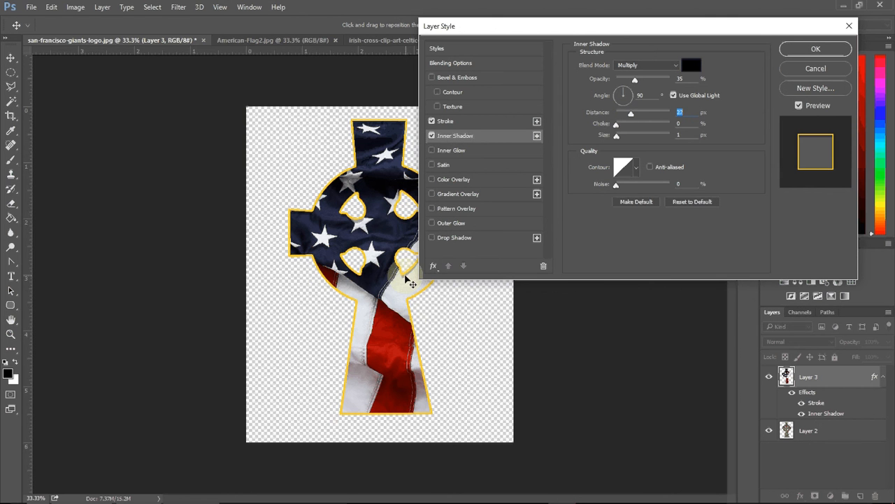
drag(620, 114, 643, 117)
drag(599, 26, 670, 31)
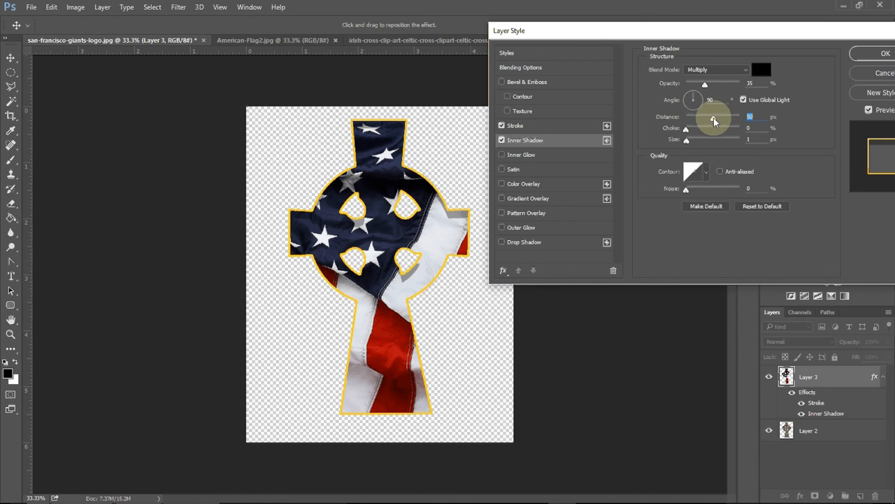
drag(714, 121, 700, 121)
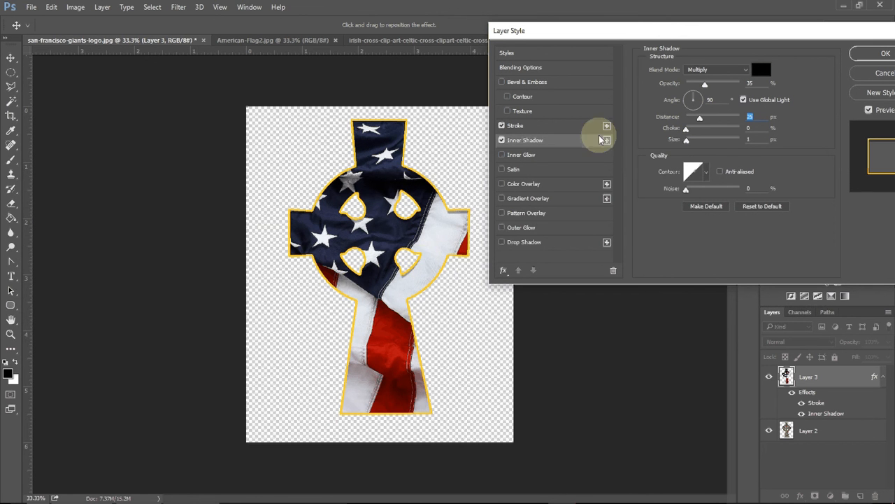
drag(689, 144, 696, 144)
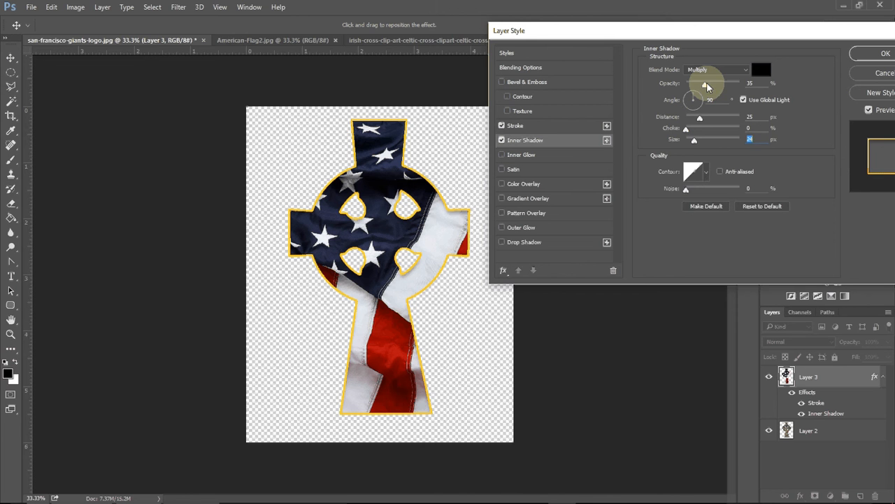
mouse_move(704, 84)
mouse_down()
mouse_move(727, 88)
mouse_move(696, 87)
mouse_move(708, 89)
mouse_up()
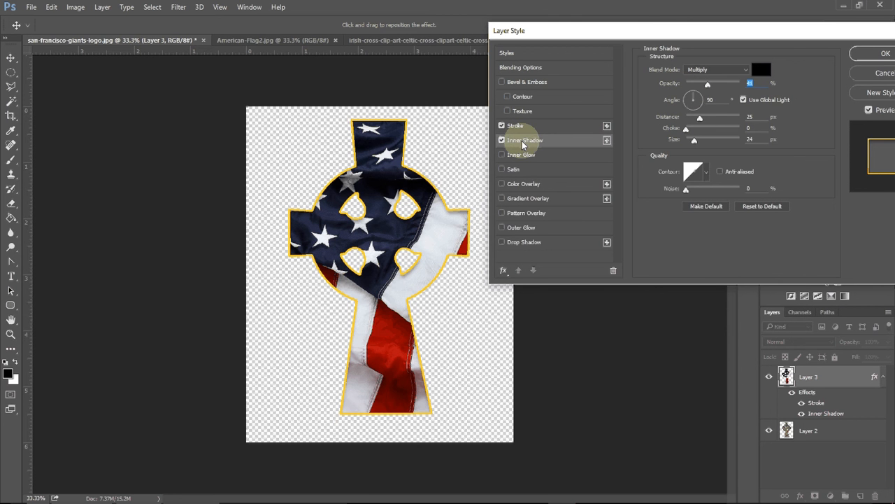
Step: Adjust the inner shadow angle, then switch the Inner Shadow effect off
drag(687, 103, 690, 100)
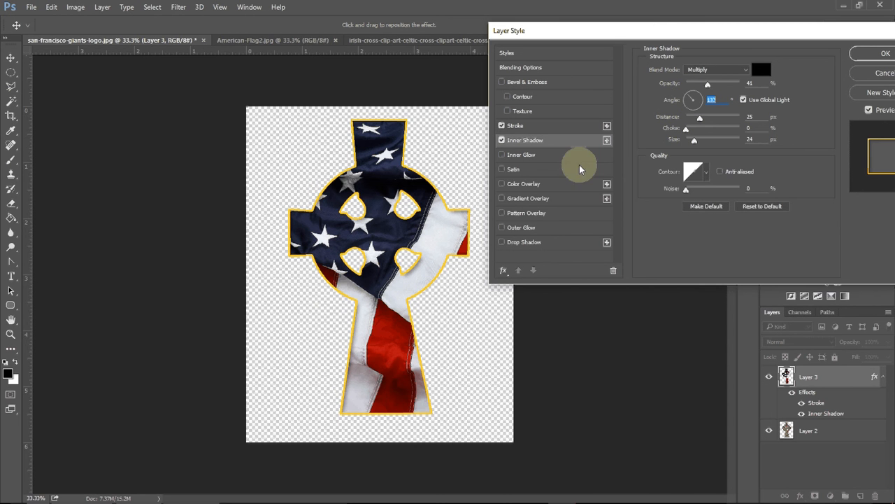
click(702, 95)
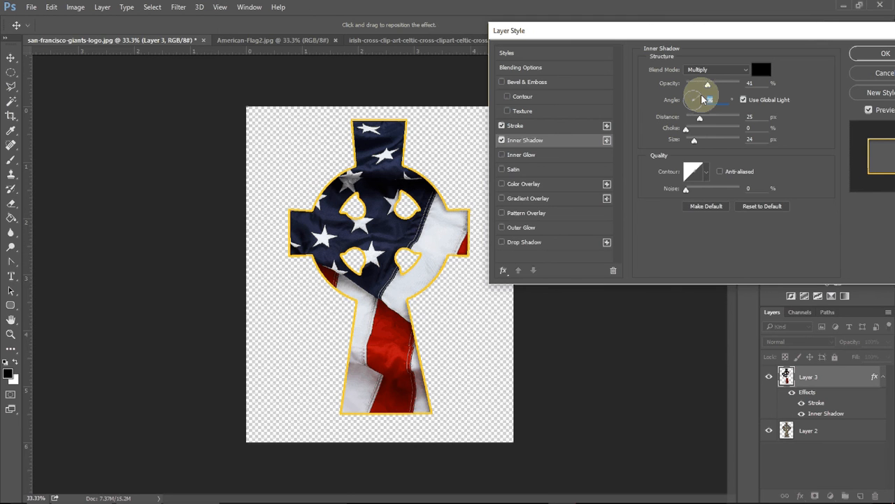
click(501, 140)
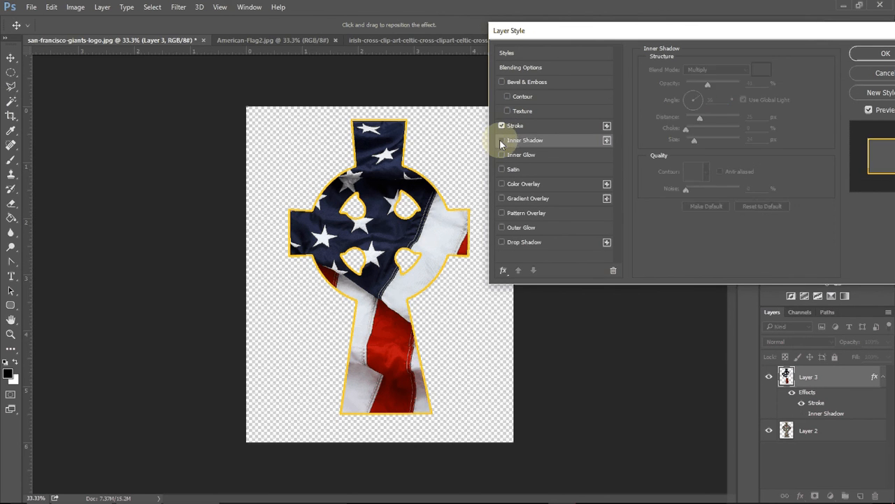
Step: Enable the Inner Glow effect and set its opacity to 74%
click(515, 227)
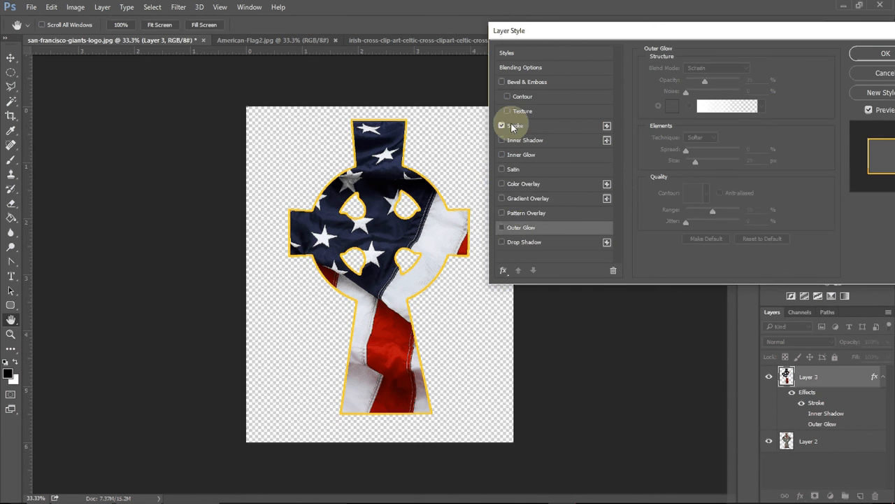
click(519, 153)
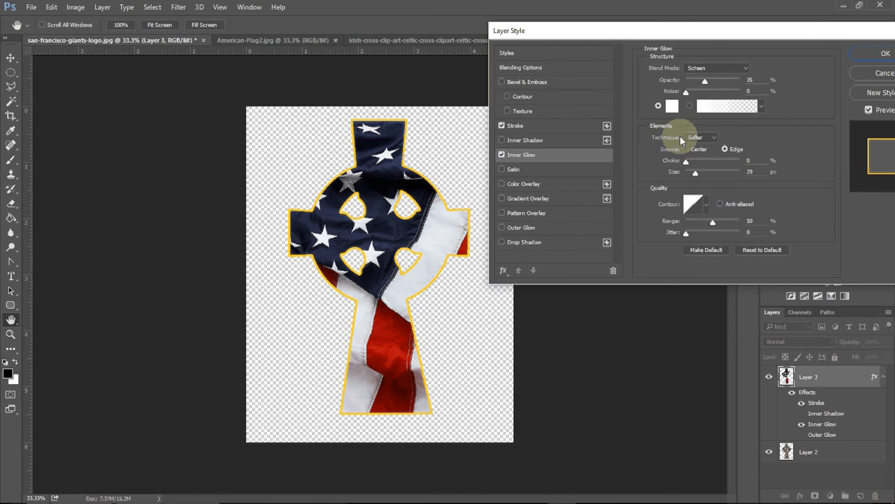
drag(705, 81, 735, 81)
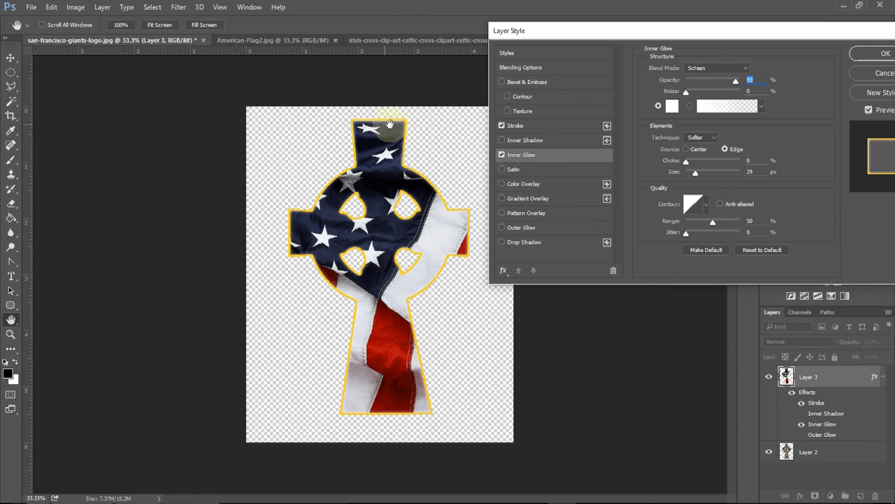
mouse_move(738, 83)
mouse_down()
mouse_move(679, 81)
mouse_move(739, 80)
mouse_move(727, 84)
mouse_up()
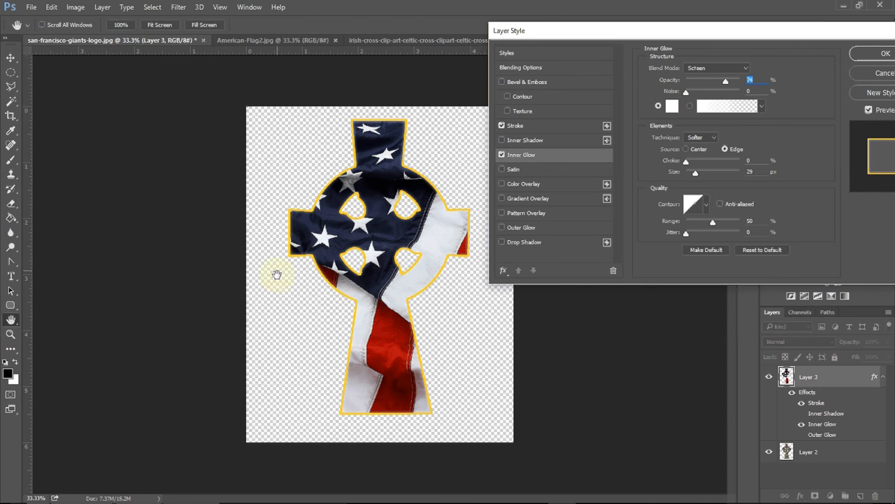
Step: Set the Inner Glow blend mode to Multiply and its glow color to black
click(708, 67)
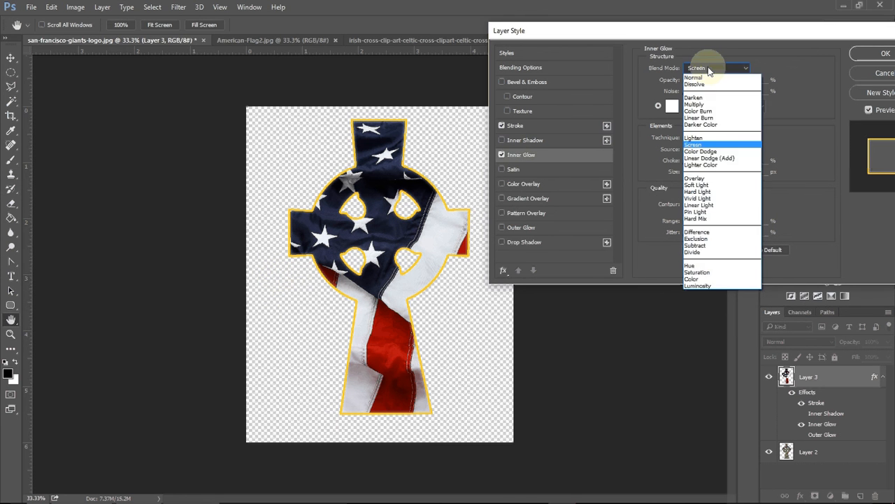
click(708, 67)
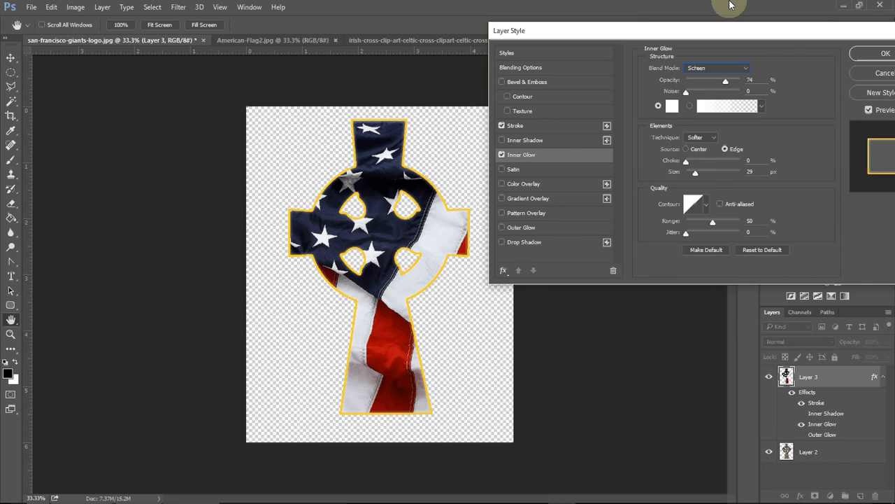
click(702, 70)
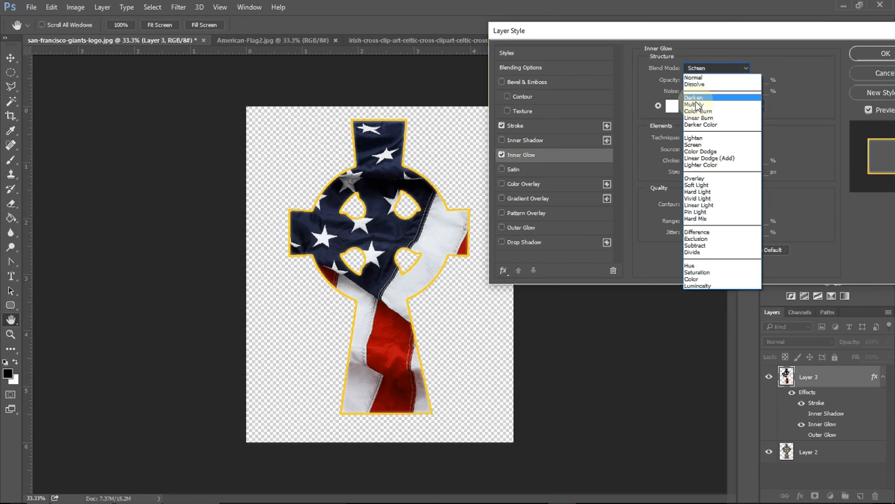
click(694, 104)
click(670, 106)
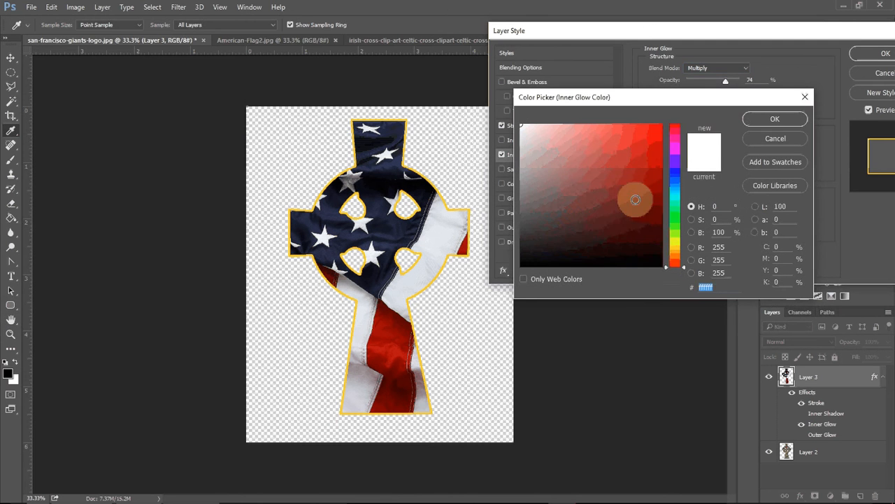
drag(631, 196, 664, 266)
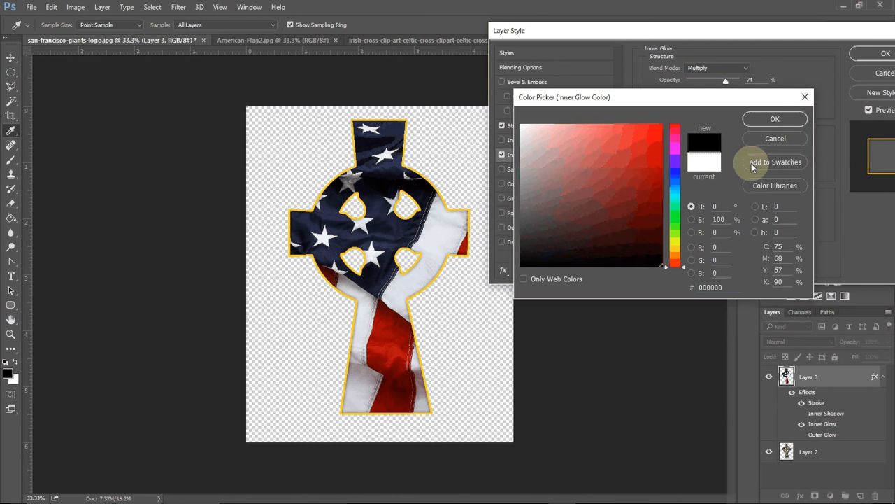
click(773, 119)
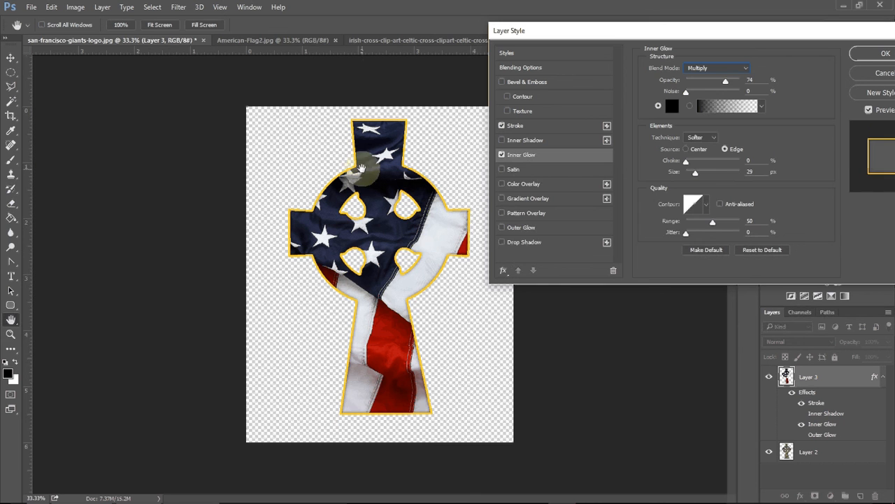
Step: Toggle the Inner Glow effect off and on to compare its effect on the flag
click(503, 156)
click(502, 155)
click(502, 155)
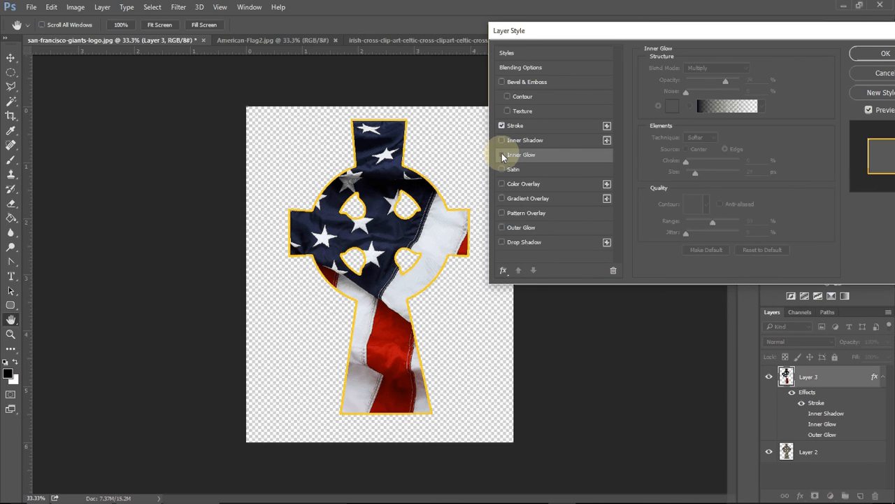
click(502, 155)
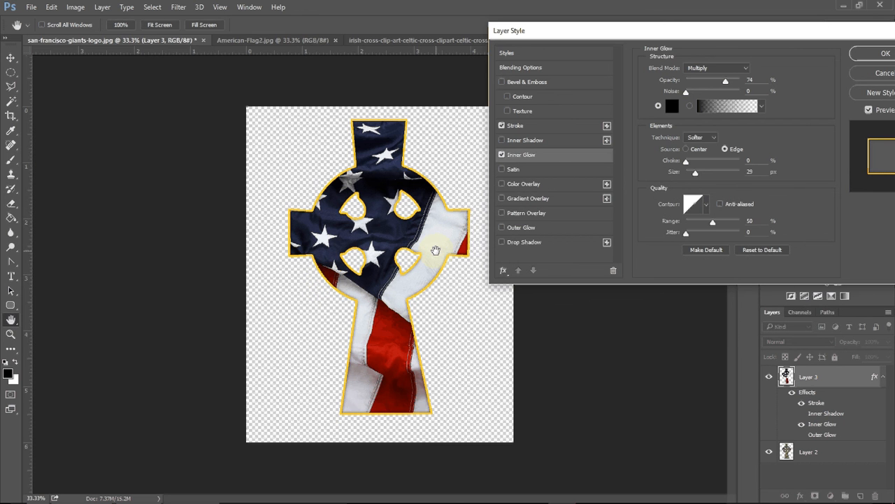
Step: Try the Overlay, Linear Light, Saturation and Normal blend modes for the flag layer
click(519, 67)
click(715, 68)
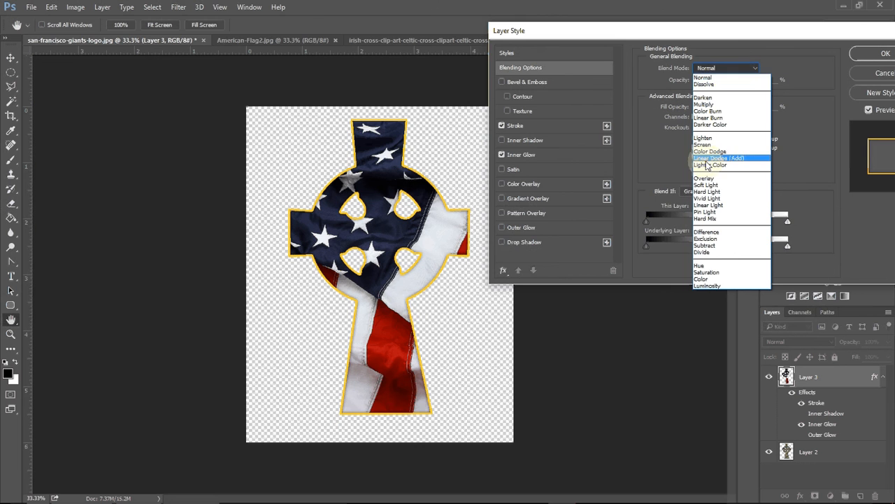
click(702, 179)
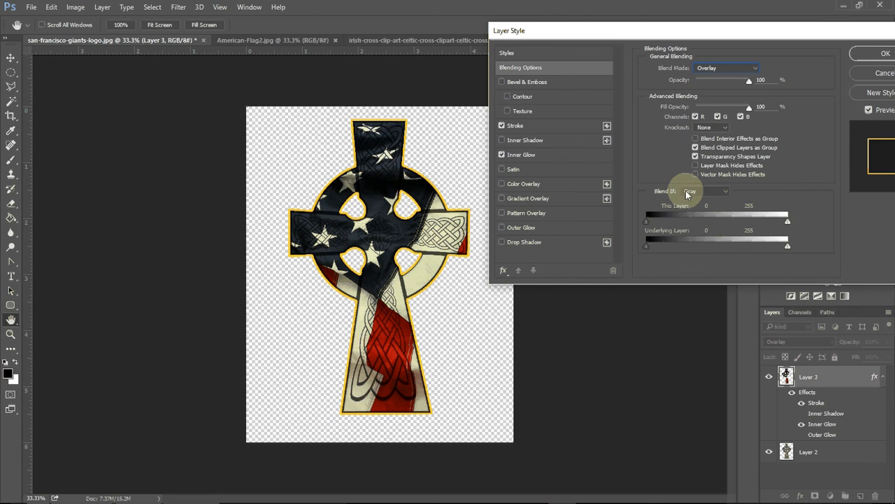
click(730, 68)
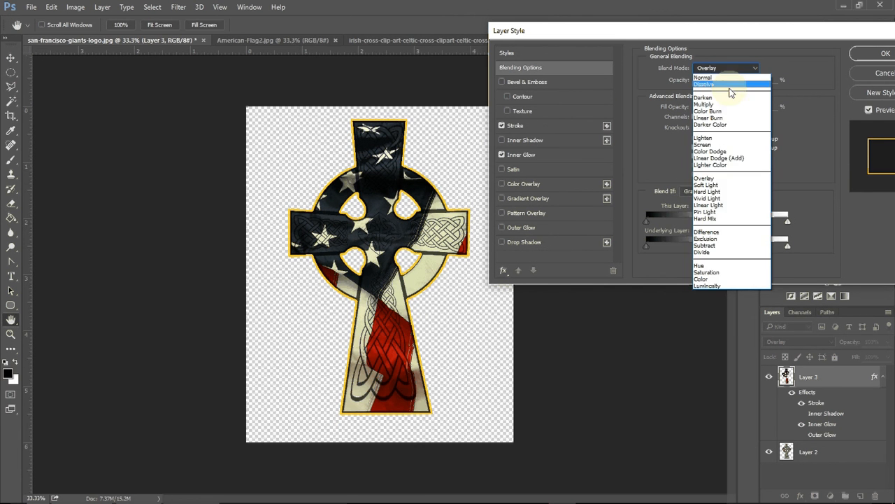
click(709, 205)
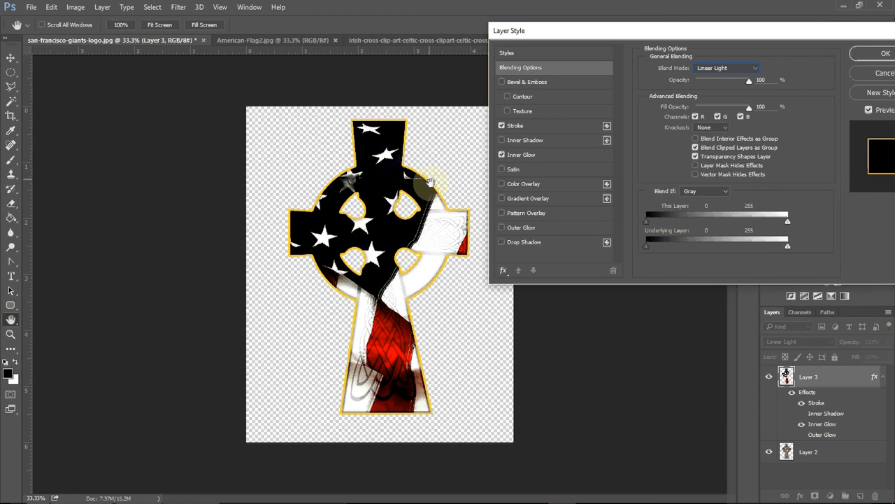
click(729, 71)
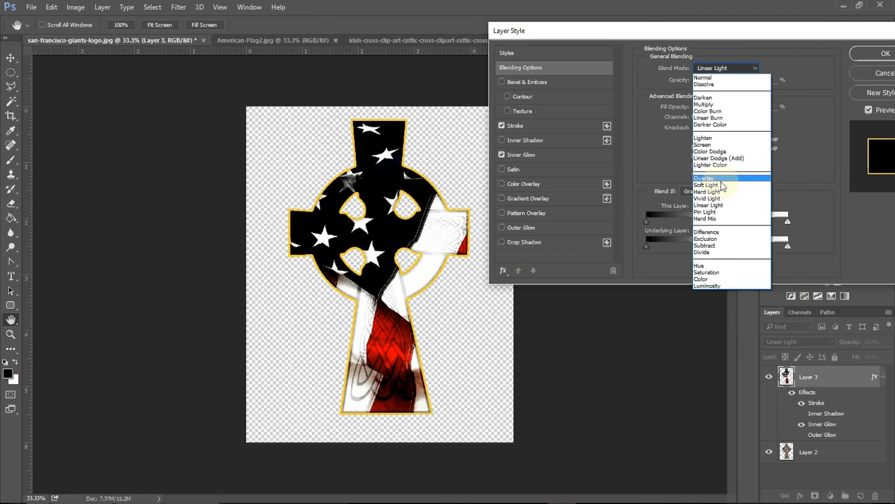
click(713, 273)
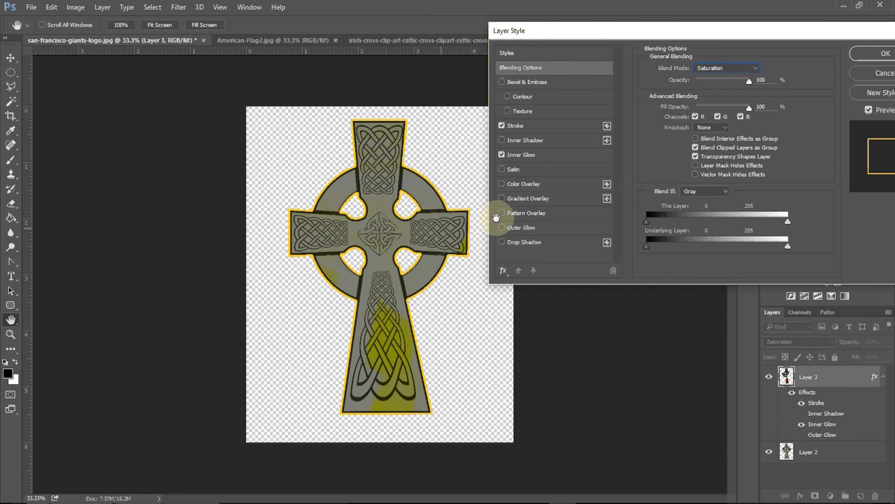
click(727, 69)
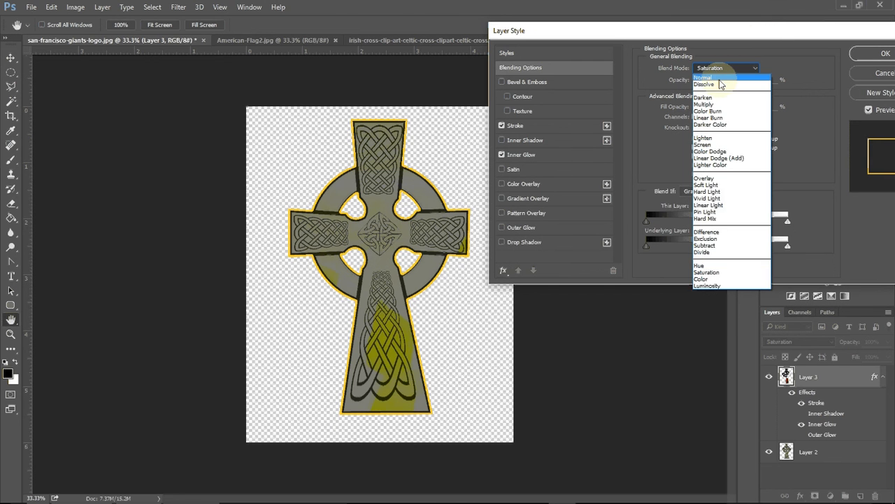
click(717, 77)
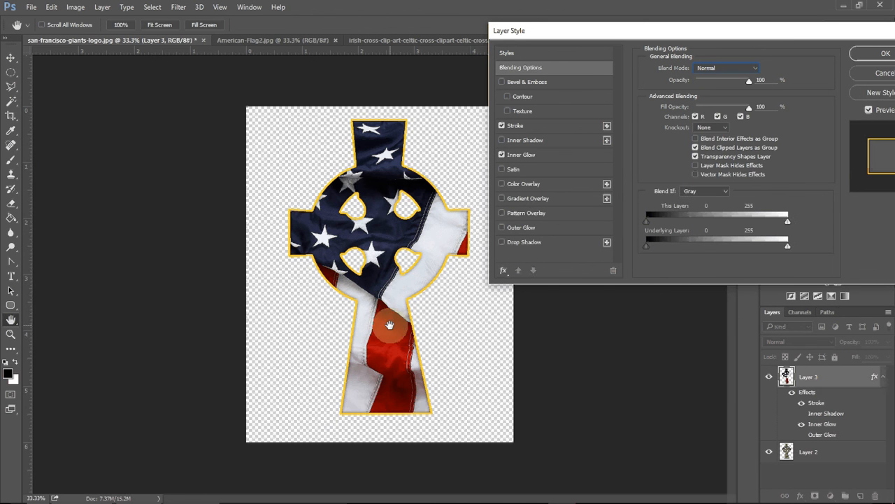
Step: Try the Saturation, Hard Light and Vivid Light blend modes for the flag layer
click(723, 69)
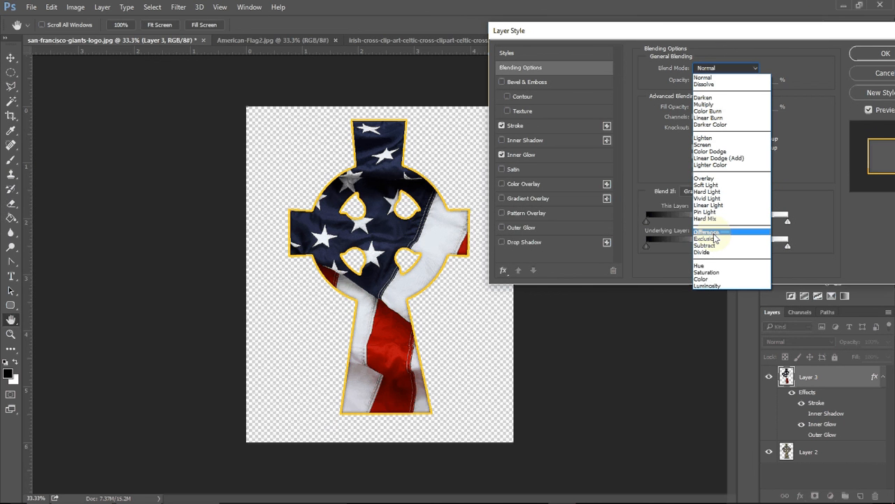
click(711, 272)
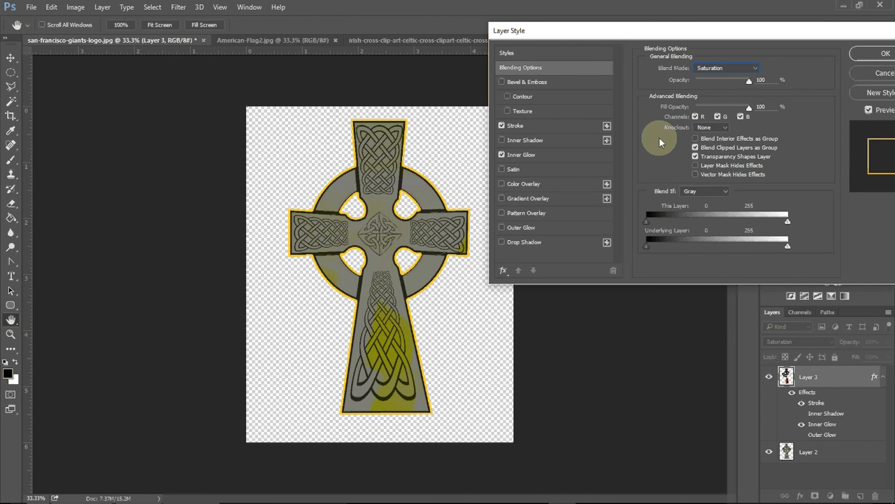
click(728, 68)
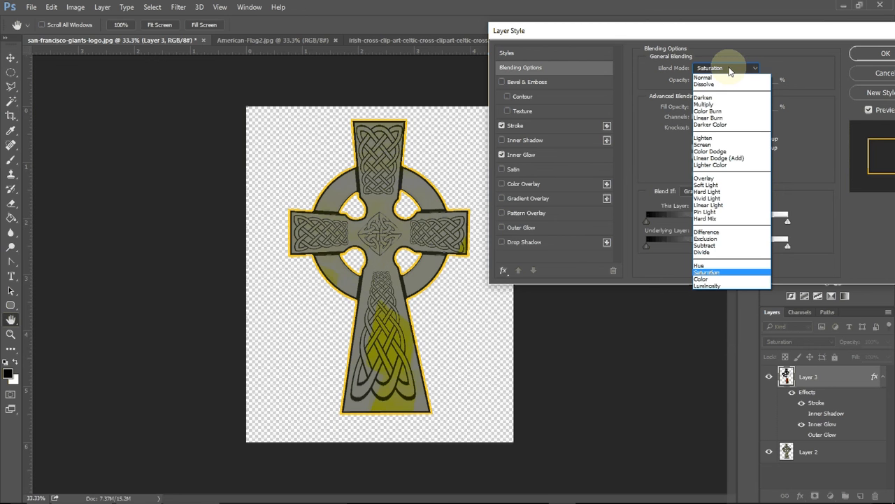
click(719, 191)
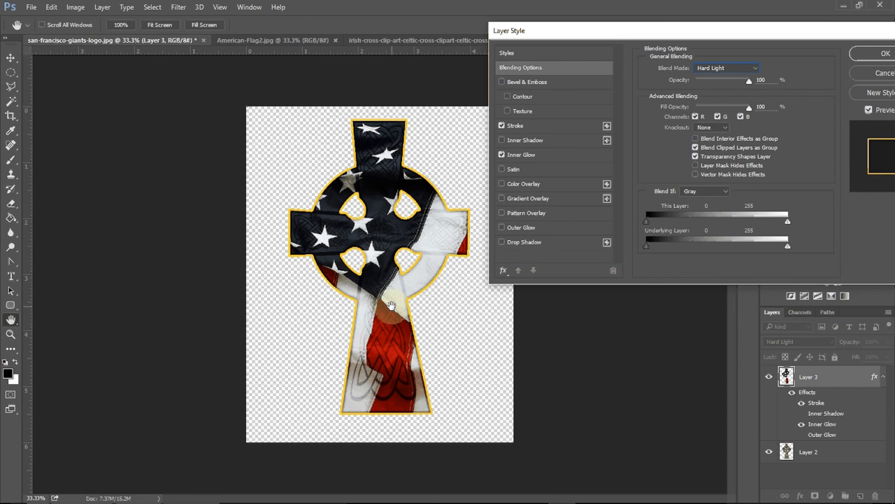
click(723, 67)
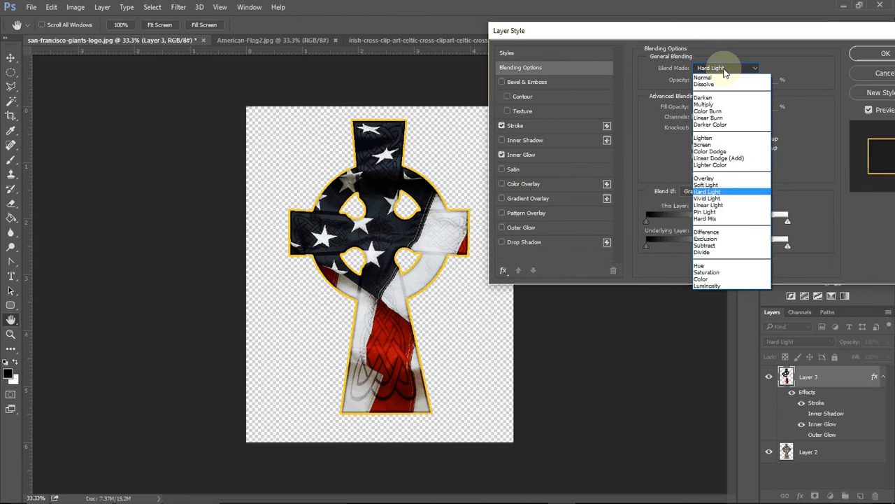
click(709, 198)
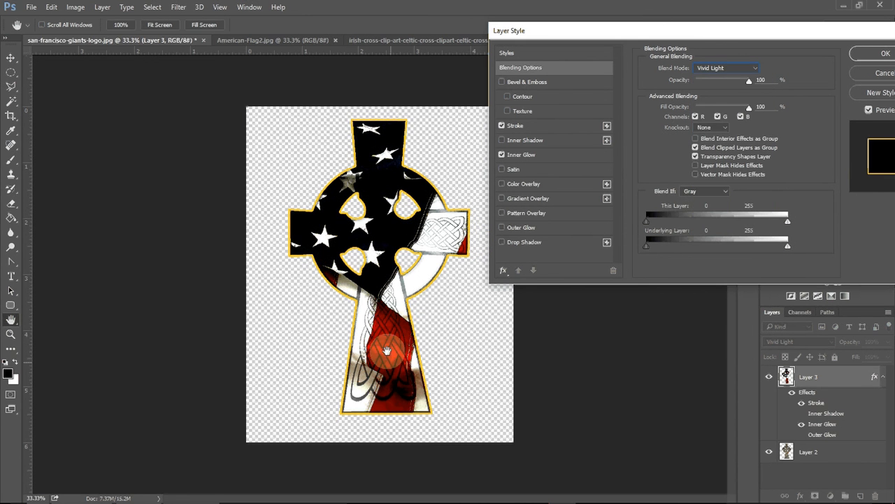
Step: Set the flag layer's blend mode to Overlay and apply the layer style
click(722, 67)
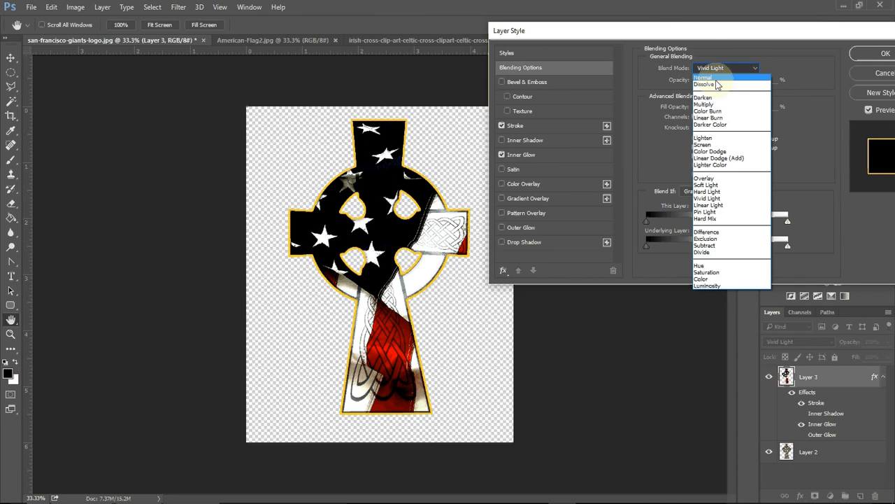
click(708, 178)
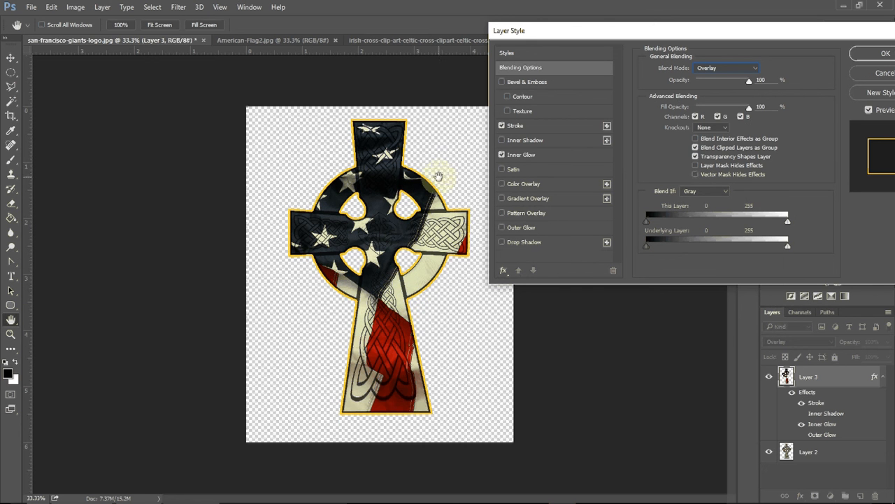
click(725, 68)
click(725, 68)
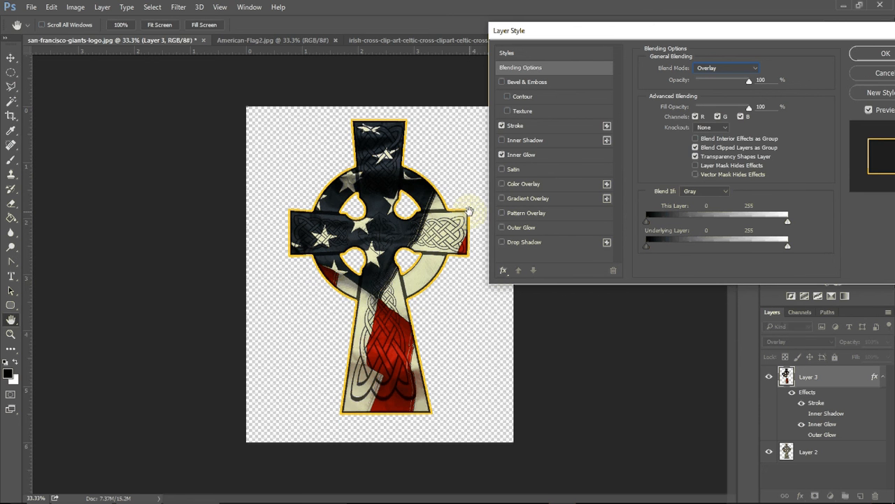
click(886, 56)
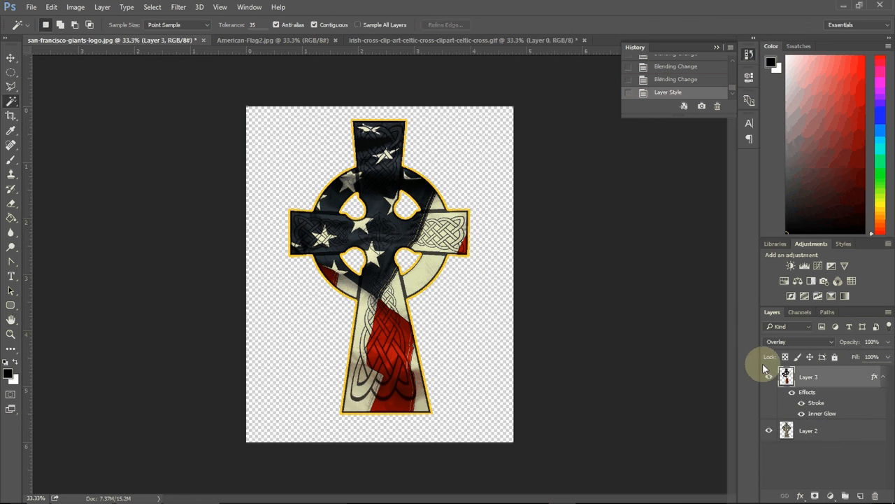
Step: Toggle the visibility of the flag layer and the cross layer to compare the result
click(770, 378)
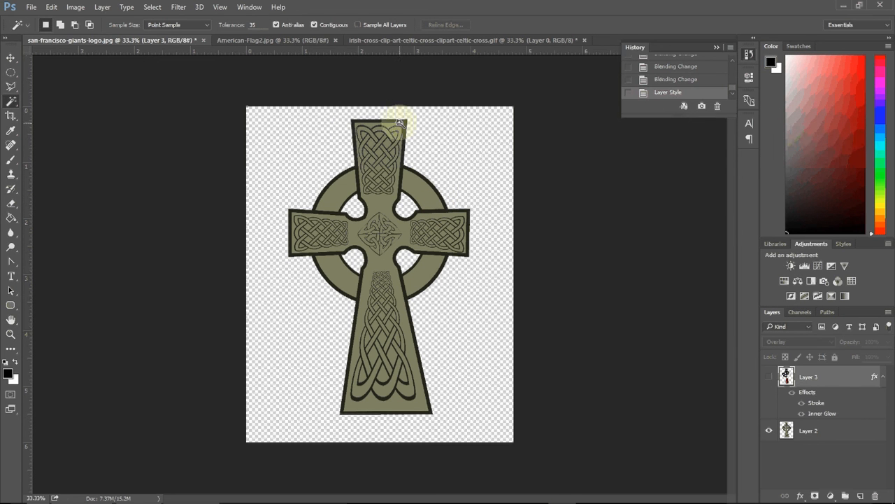
click(769, 376)
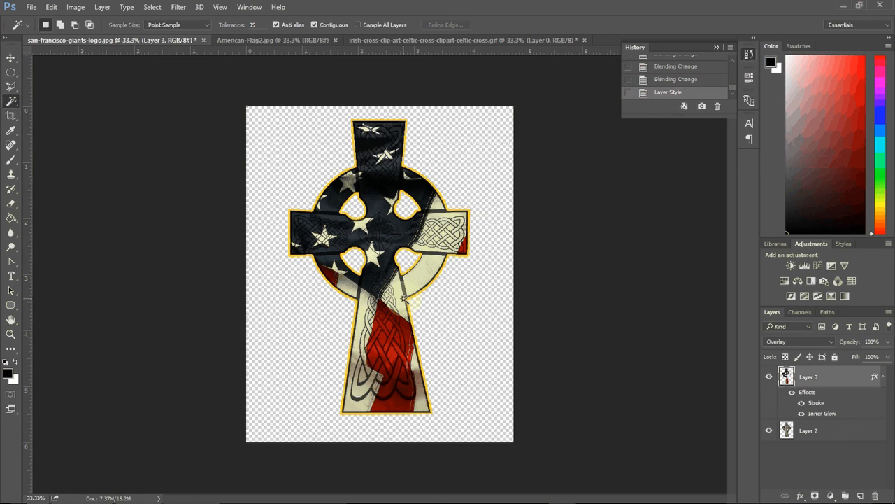
click(769, 431)
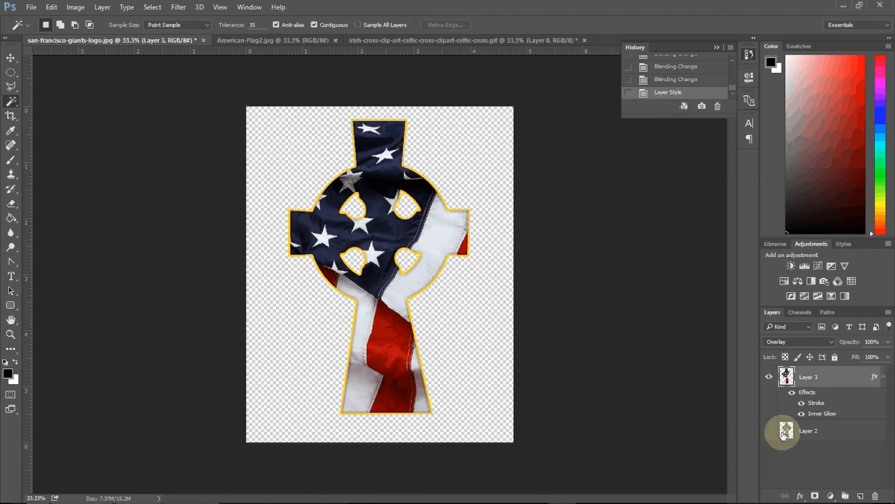
click(769, 430)
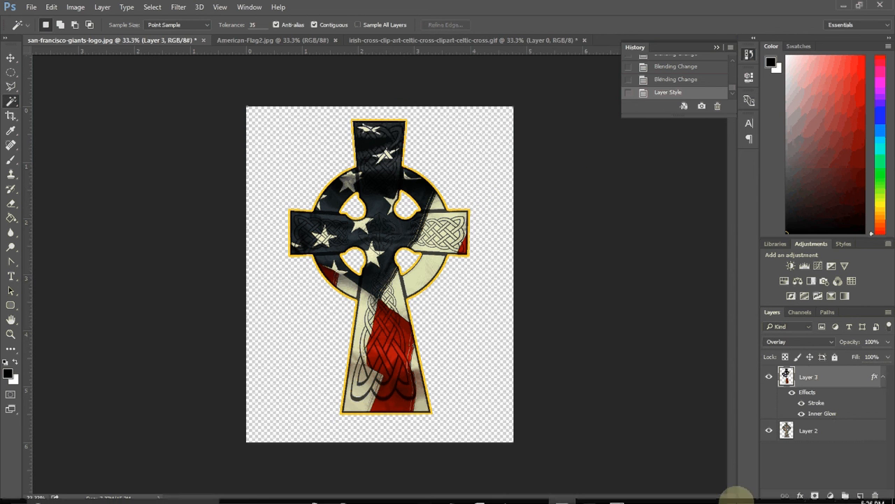
mouse_move(832, 498)
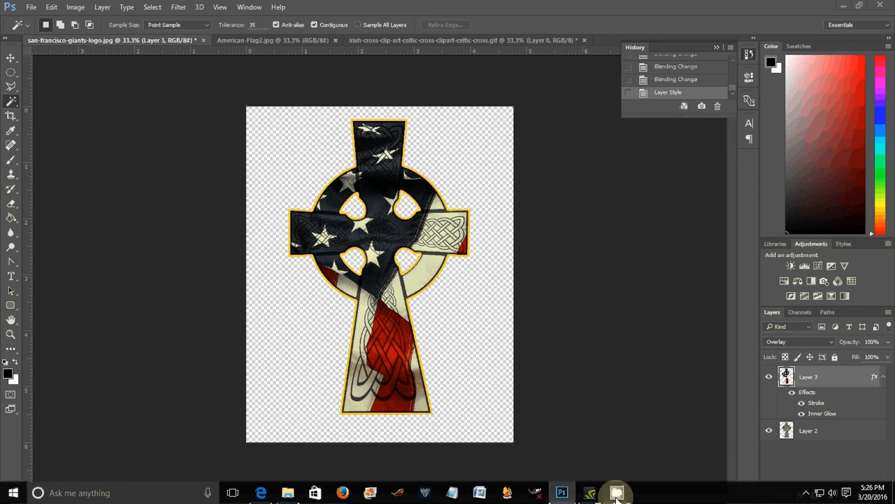
mouse_move(618, 488)
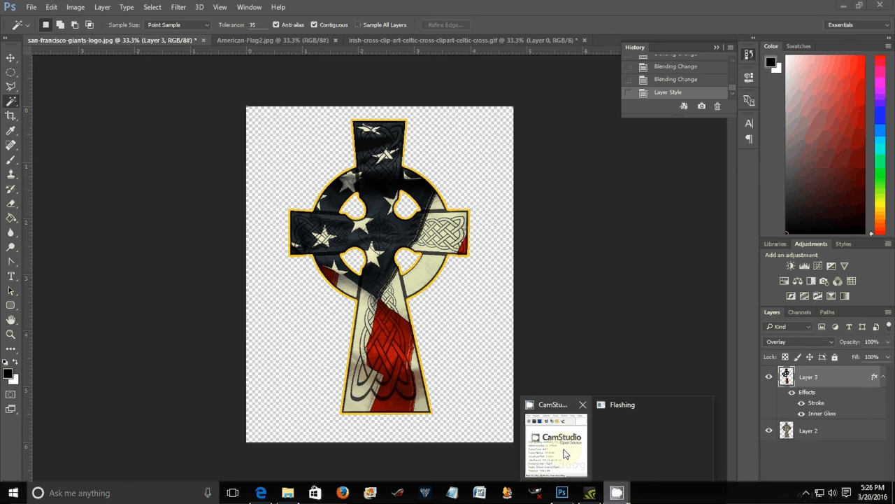